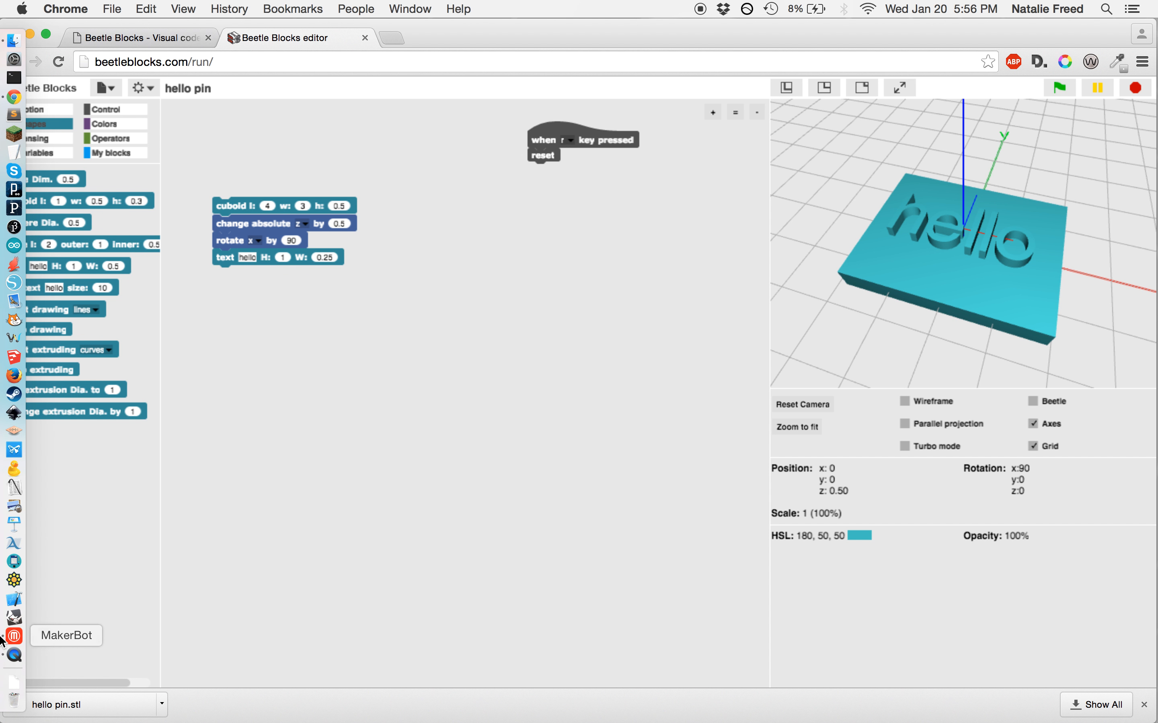
# Switch to MakerBot and check which type of printer is selected for the print.
pyautogui.click(2, 638)
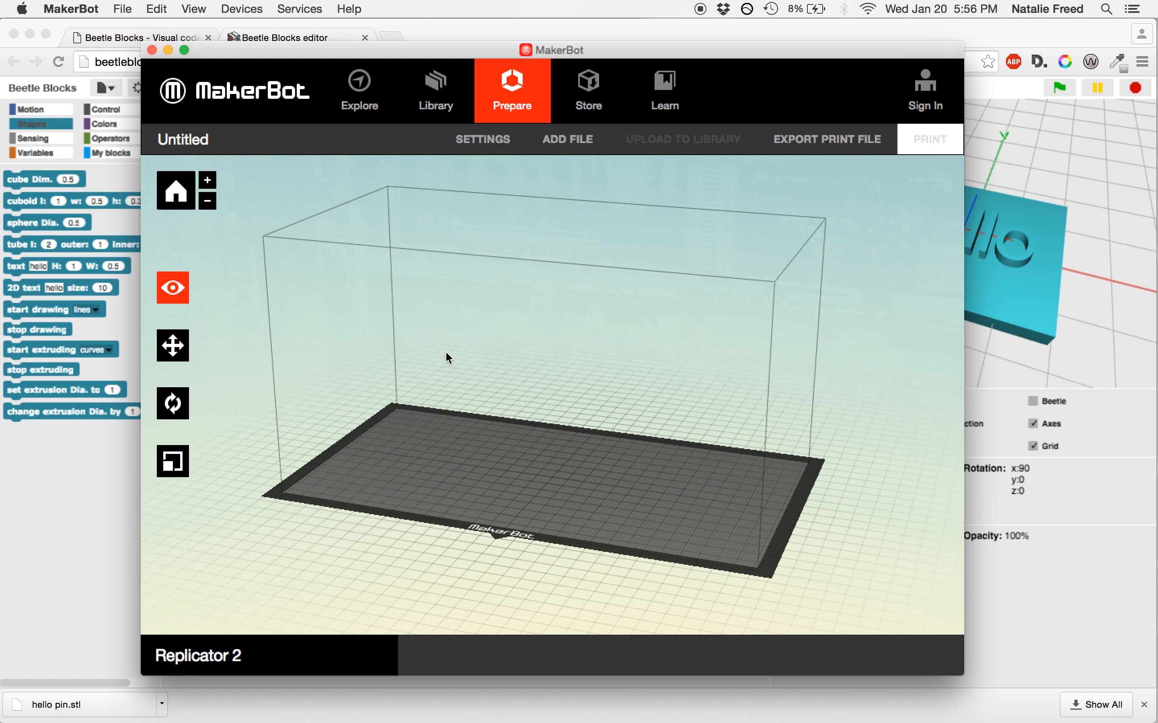
pyautogui.click(255, 3)
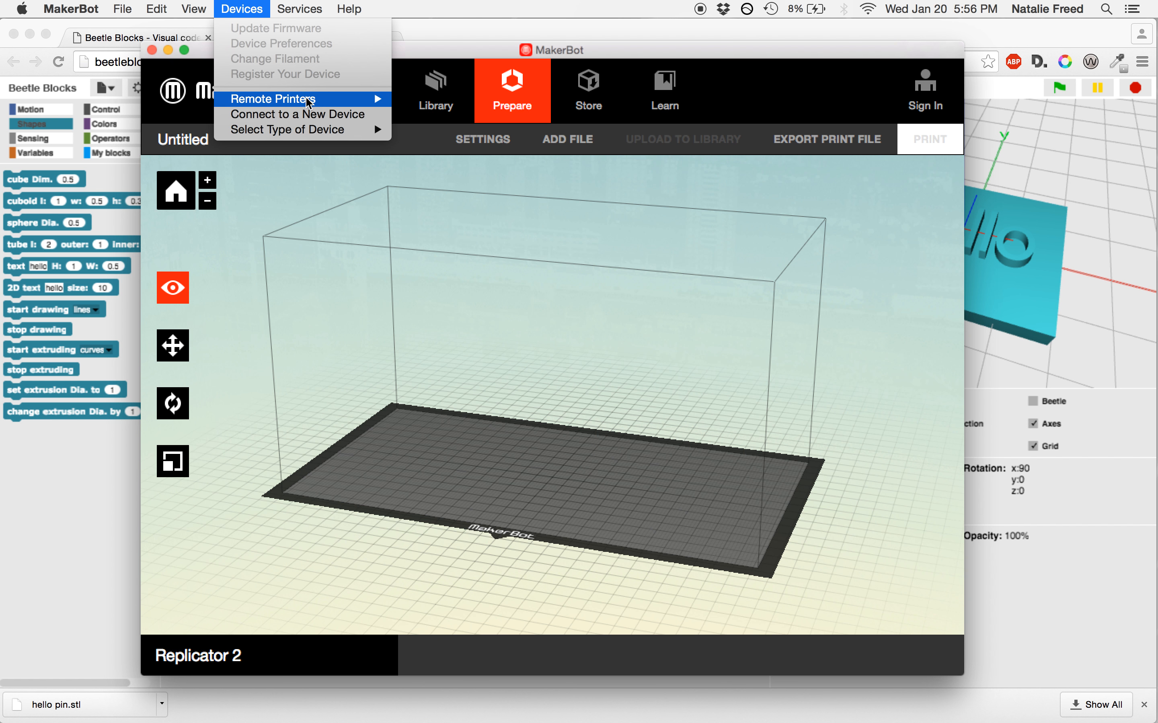
pyautogui.moveTo(321, 134)
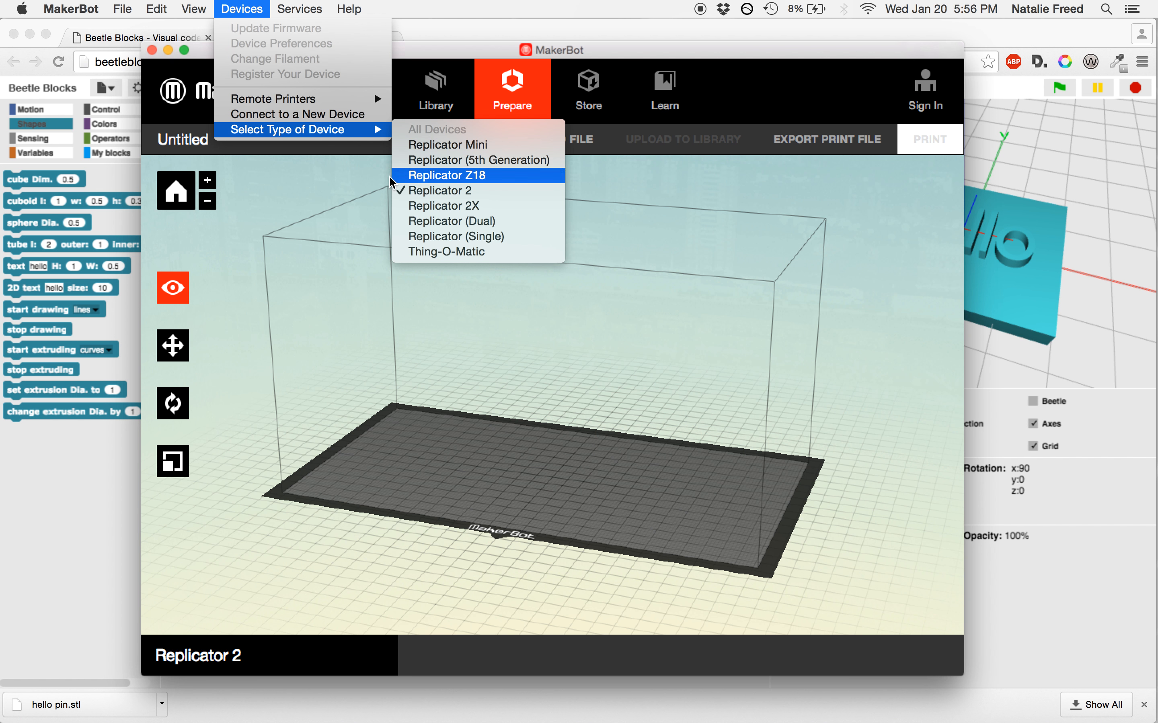
pyautogui.click(338, 369)
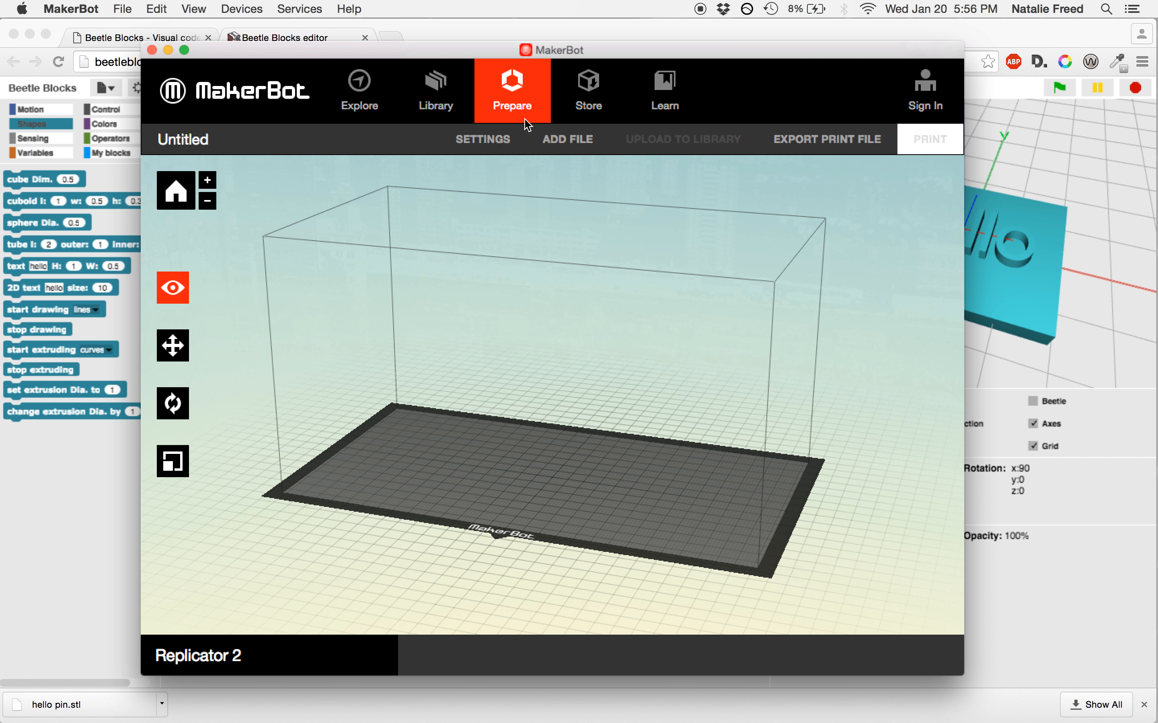
# Add hello pin.stl from the Downloads folder, keeping its original size and moving it onto the platform.
pyautogui.click(571, 139)
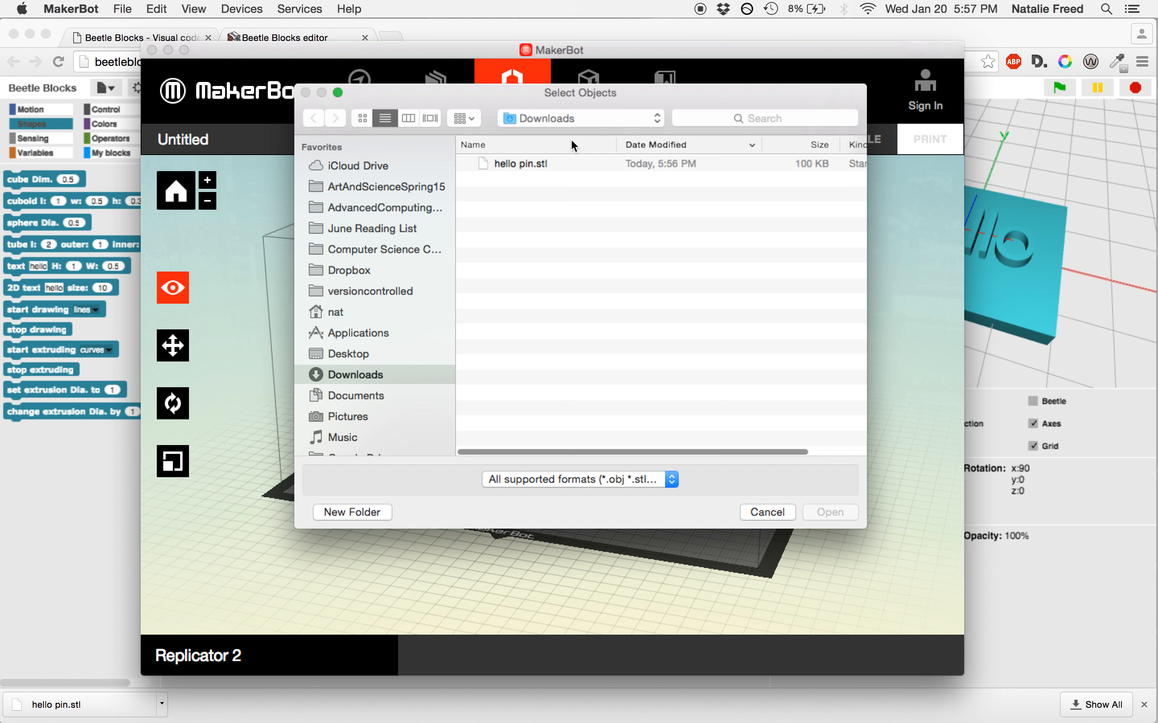
pyautogui.click(516, 163)
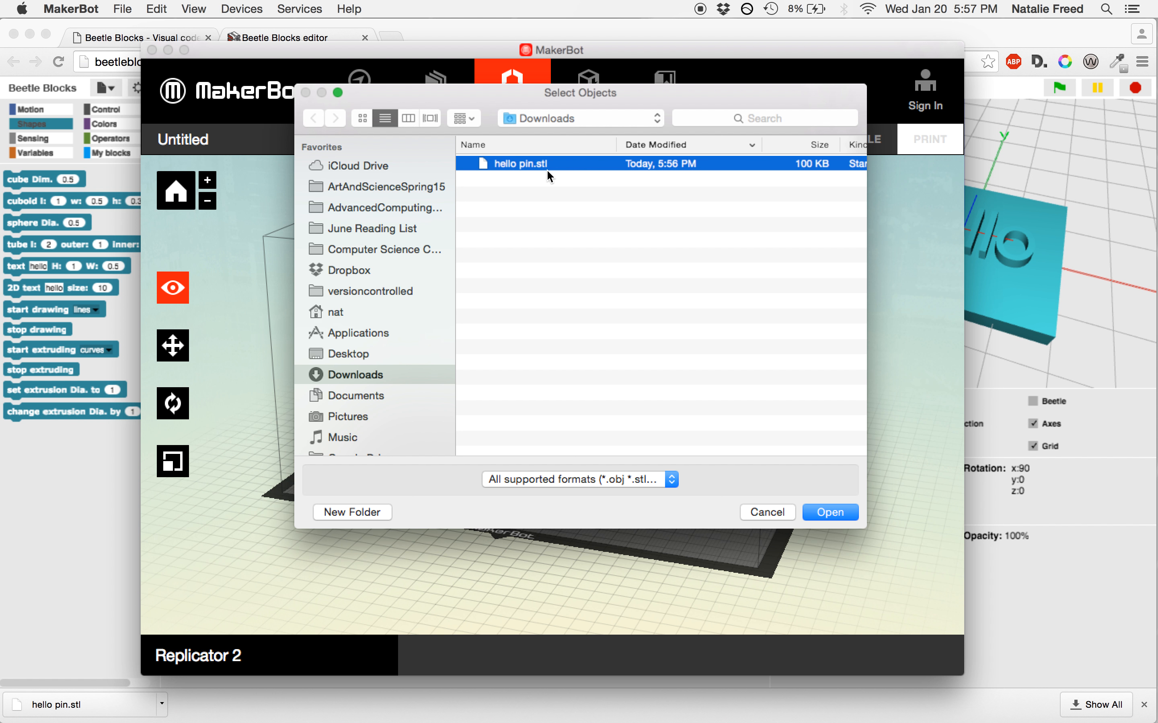
pyautogui.click(823, 515)
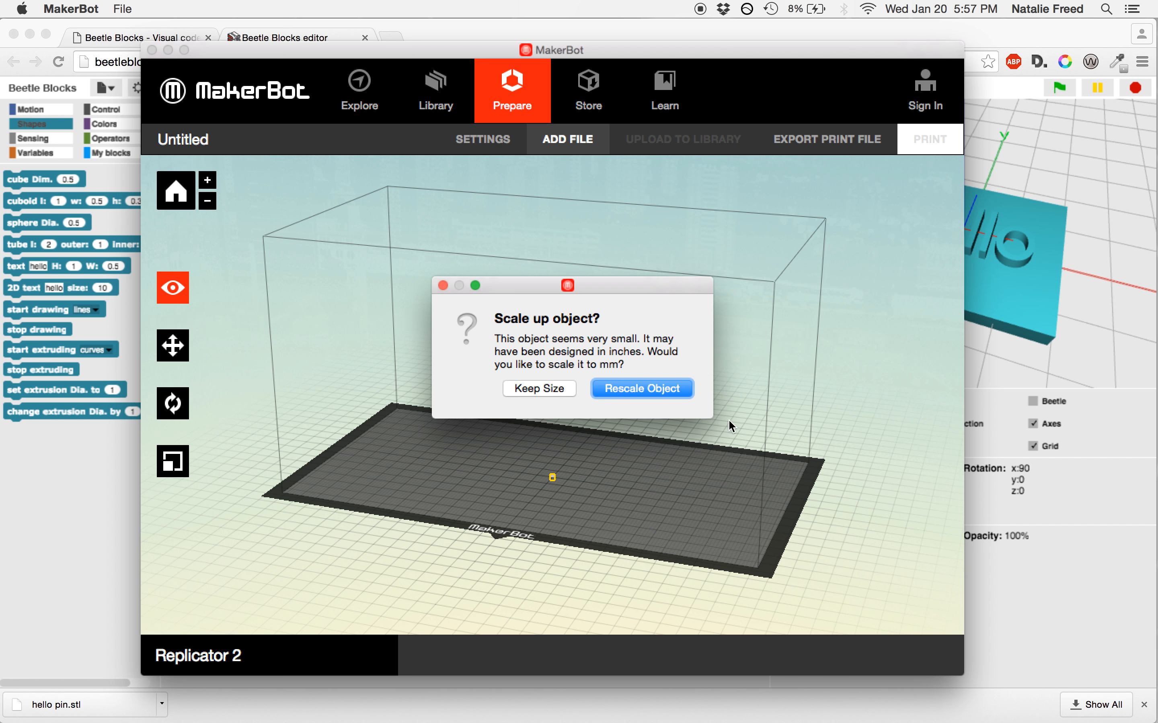
pyautogui.click(528, 387)
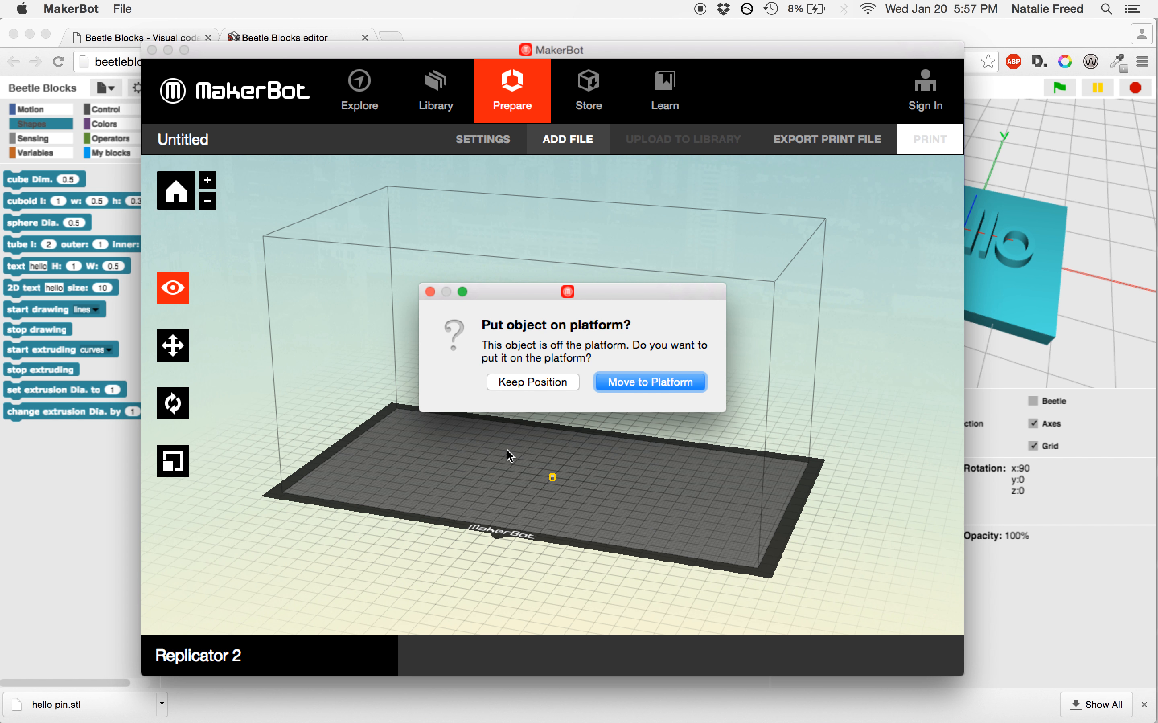
pyautogui.click(619, 380)
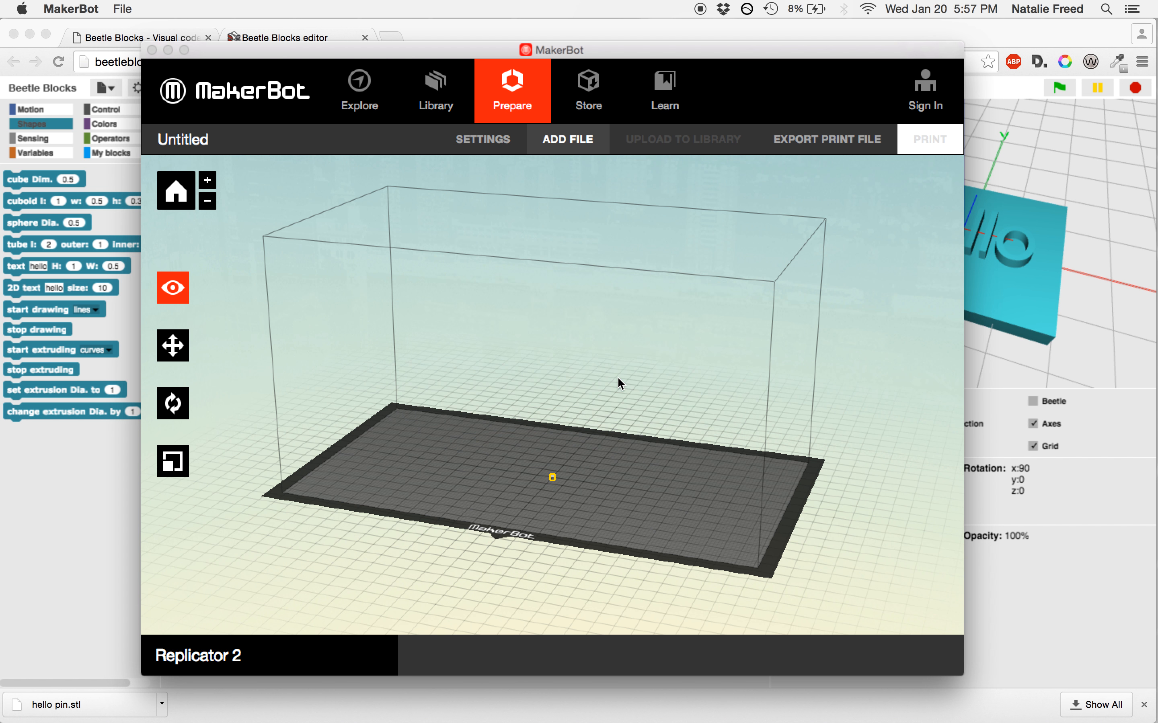
# Examine the imported pin up close on the build plate and view its position settings.
pyautogui.scroll(5, 552, 478)
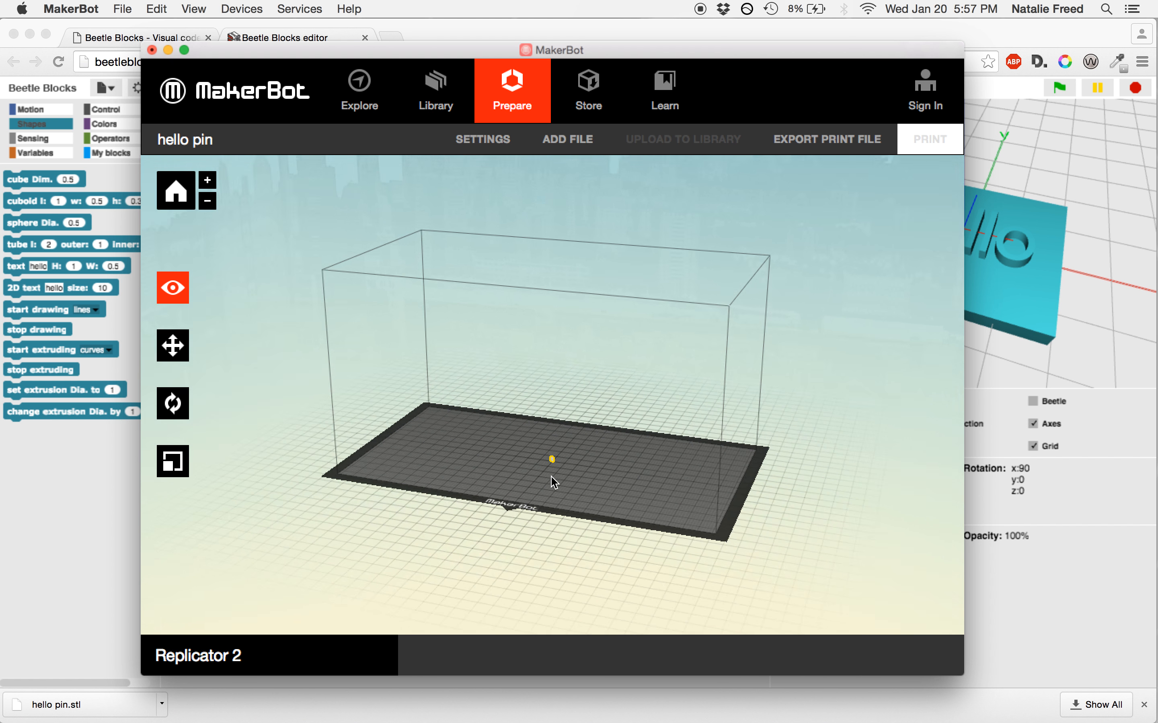
pyautogui.scroll(3, 551, 526)
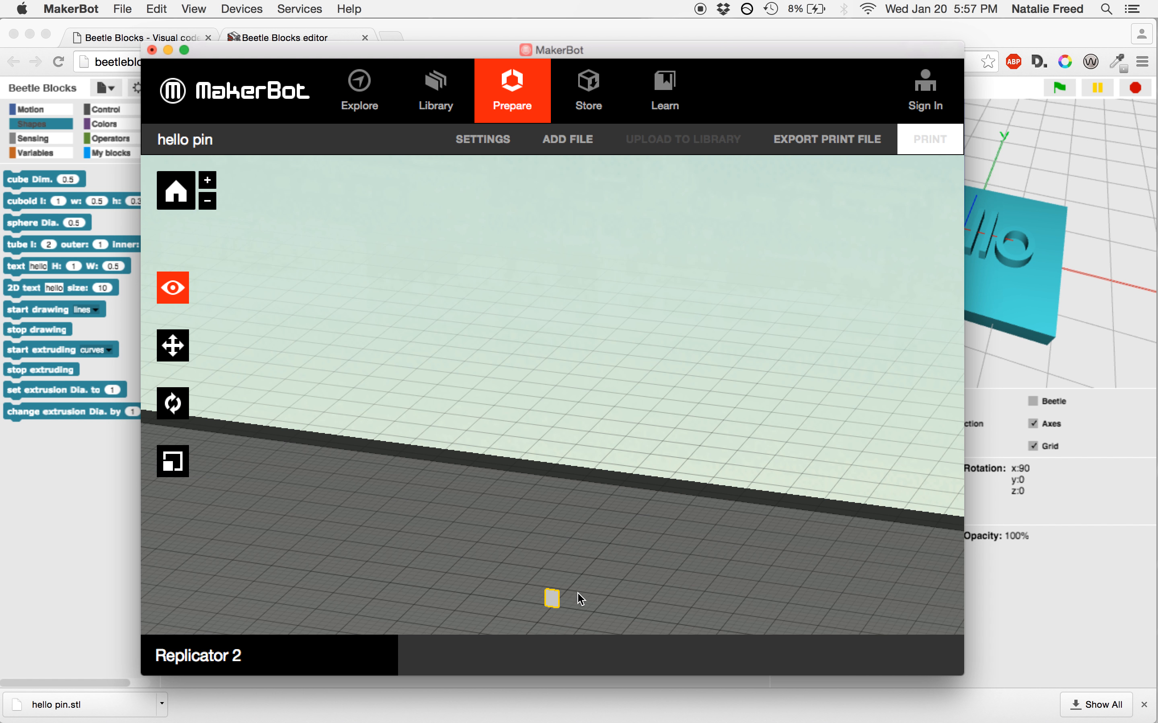
pyautogui.keyDown('shift'); pyautogui.moveTo(576, 578); pyautogui.dragTo(620, 431); pyautogui.keyUp('shift')
pyautogui.scroll(5, 574, 447)
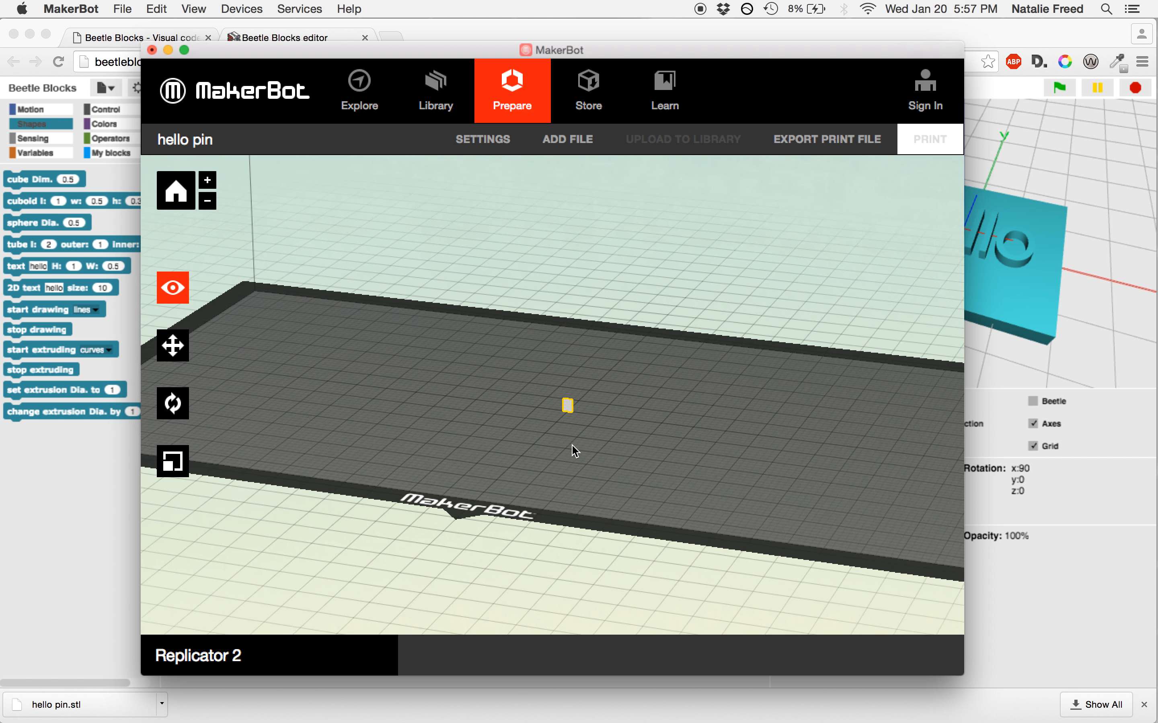
pyautogui.scroll(5, 572, 464)
pyautogui.moveTo(660, 504)
pyautogui.mouseDown()
pyautogui.moveTo(535, 500)
pyautogui.moveTo(721, 507)
pyautogui.moveTo(791, 465)
pyautogui.moveTo(682, 527)
pyautogui.moveTo(632, 528)
pyautogui.moveTo(659, 483)
pyautogui.mouseUp()
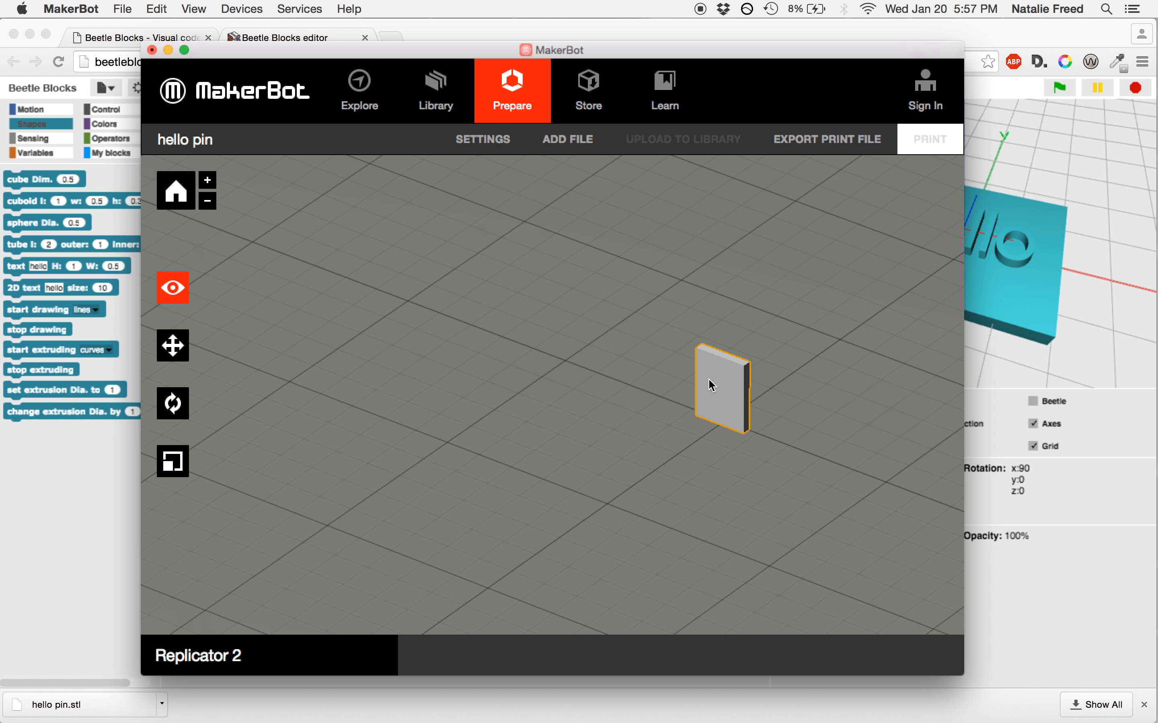
pyautogui.click(726, 397)
pyautogui.click(172, 347)
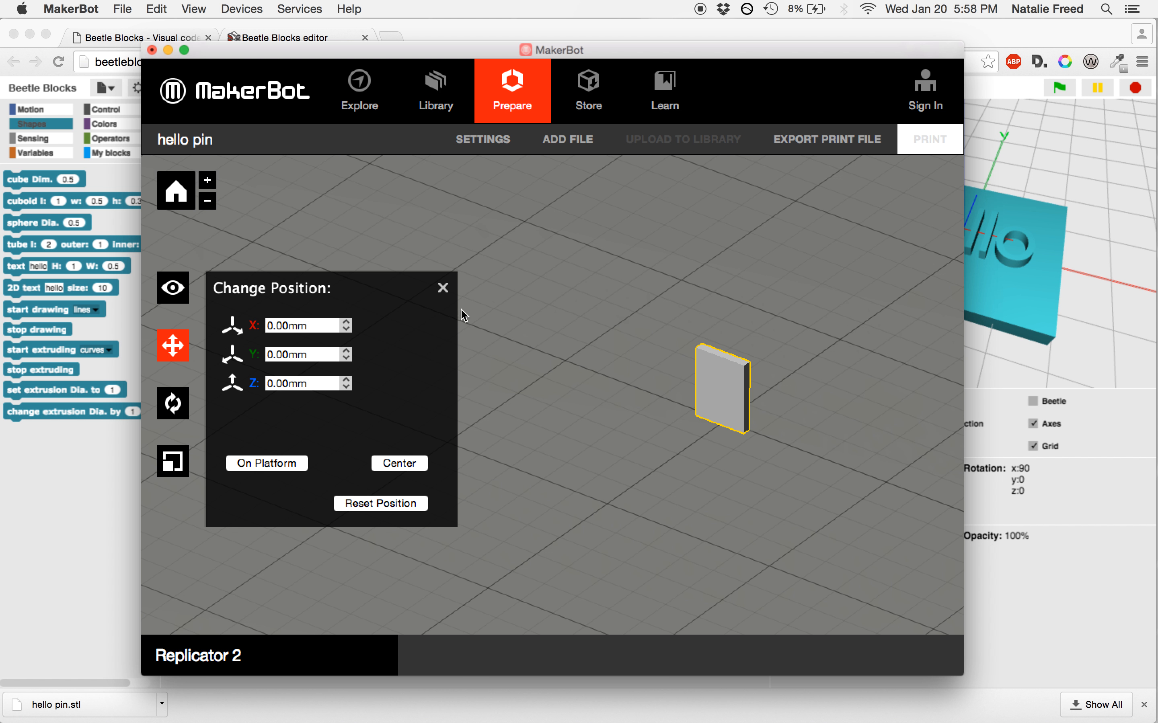
pyautogui.click(444, 288)
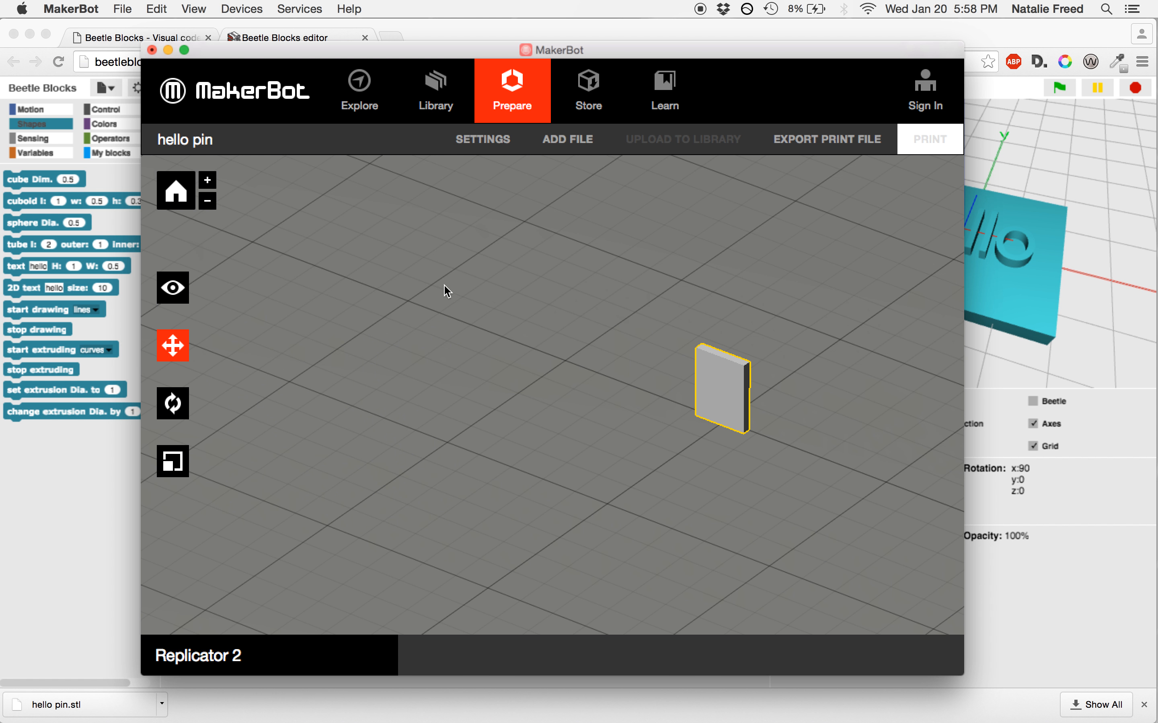
# Rotate the pin by +90° about the X axis.
pyautogui.click(172, 403)
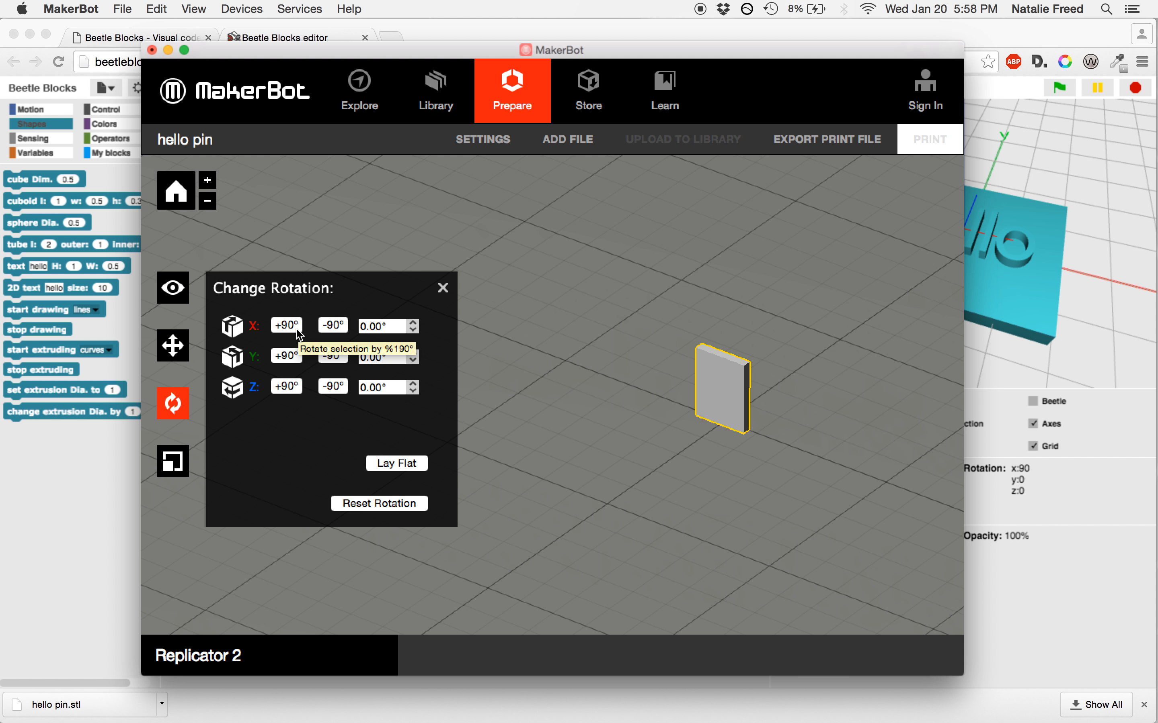
pyautogui.click(297, 330)
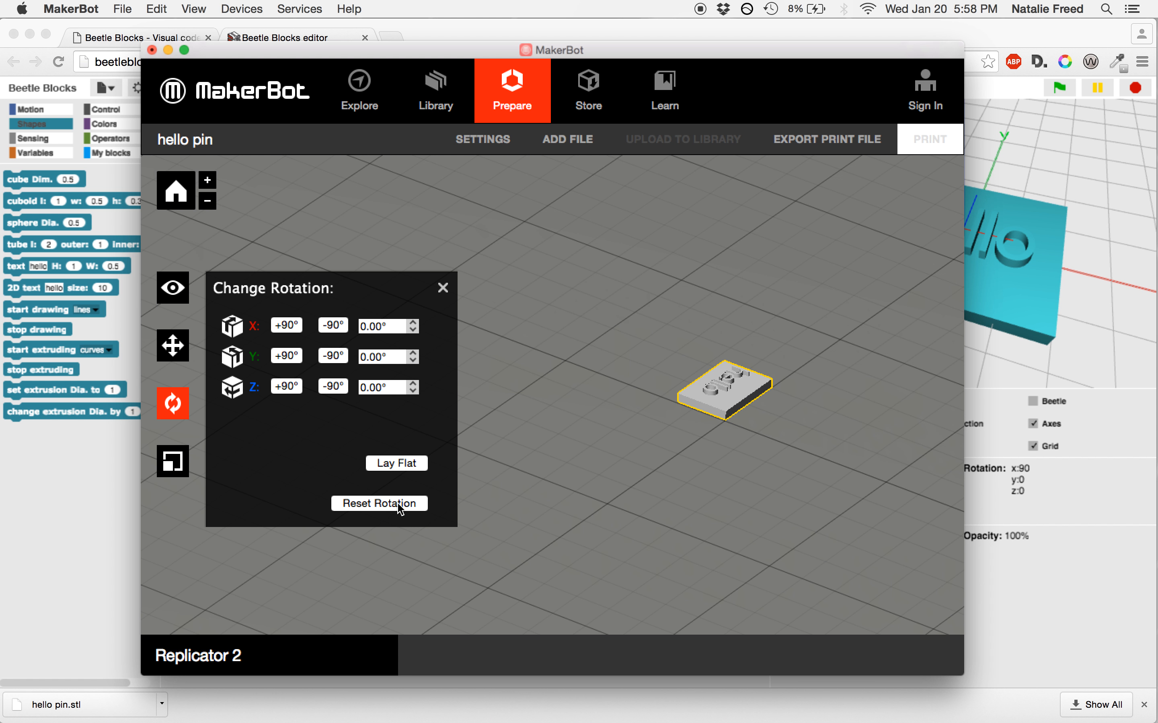
pyautogui.click(443, 289)
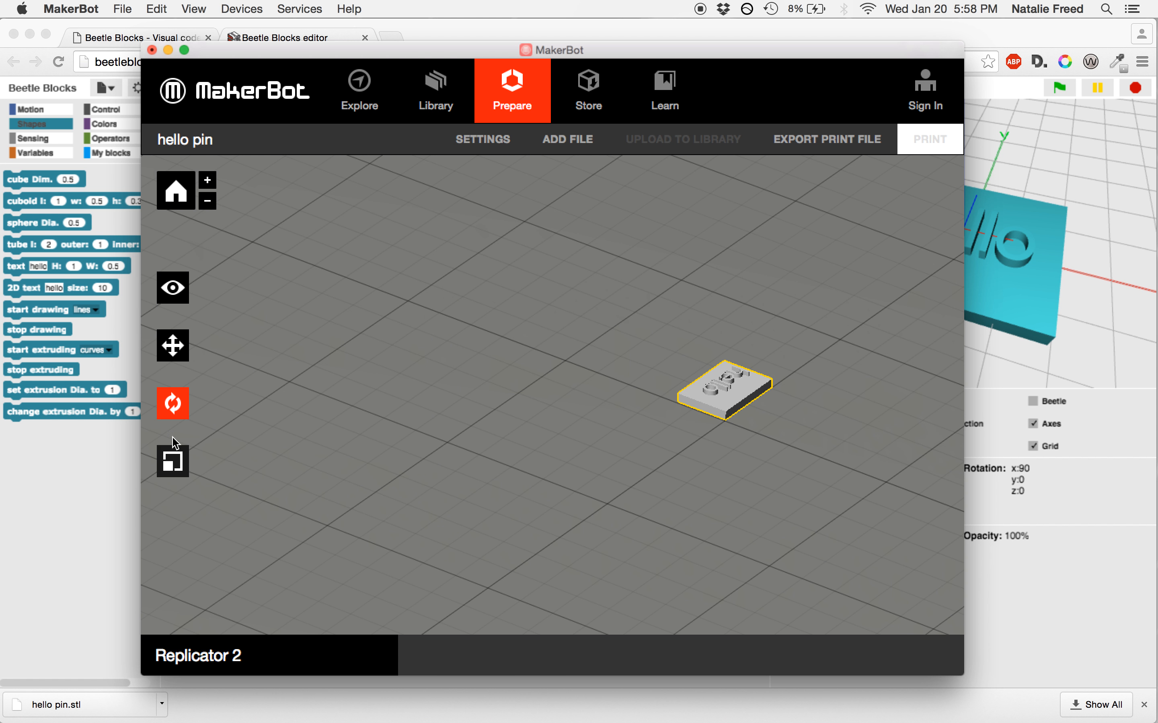
# Lower the rotated pin onto the build platform with the On Platform option.
pyautogui.click(173, 346)
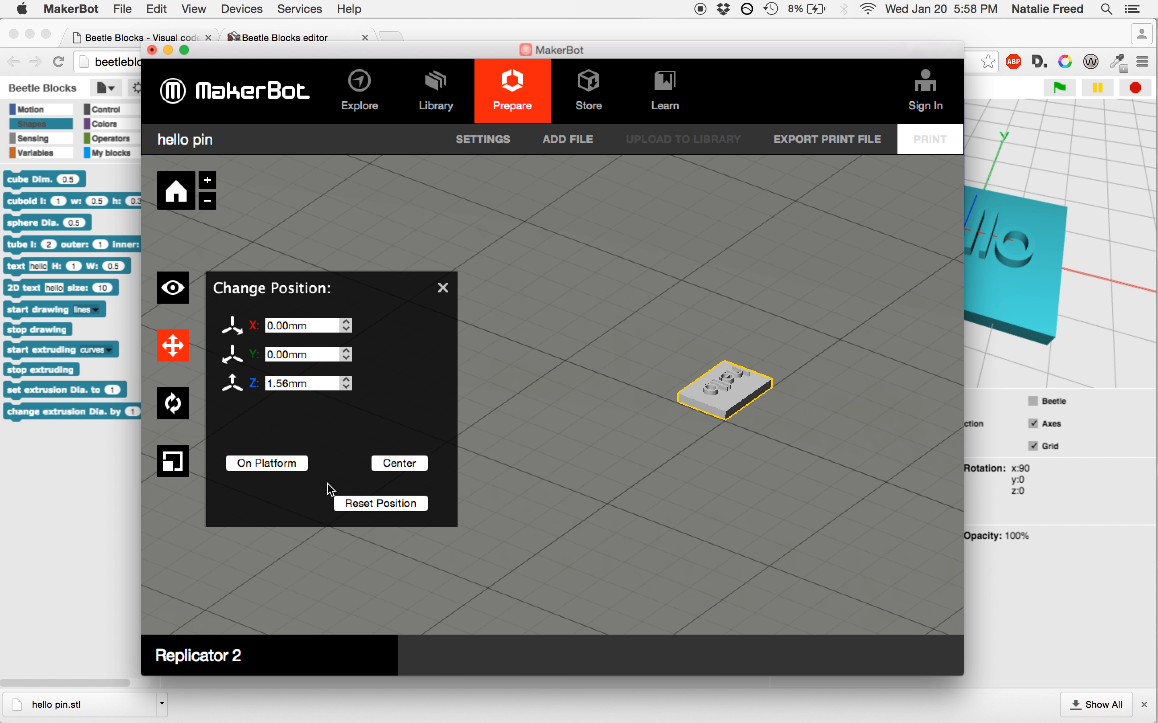
pyautogui.click(275, 465)
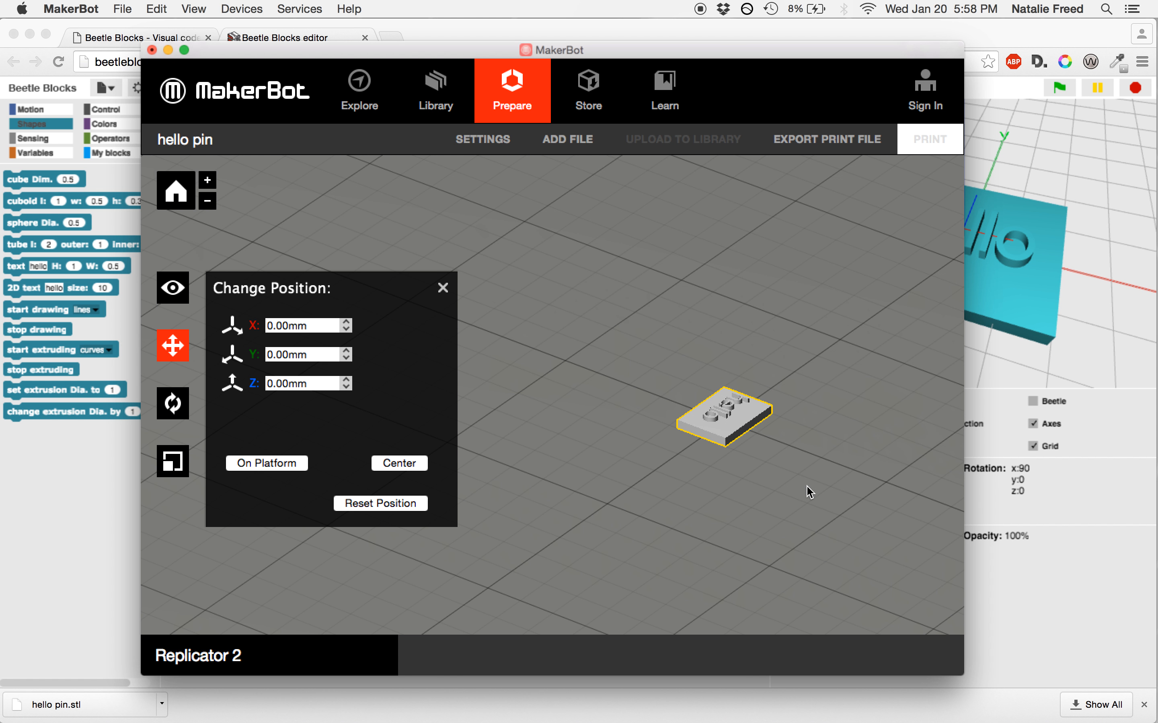
pyautogui.click(443, 288)
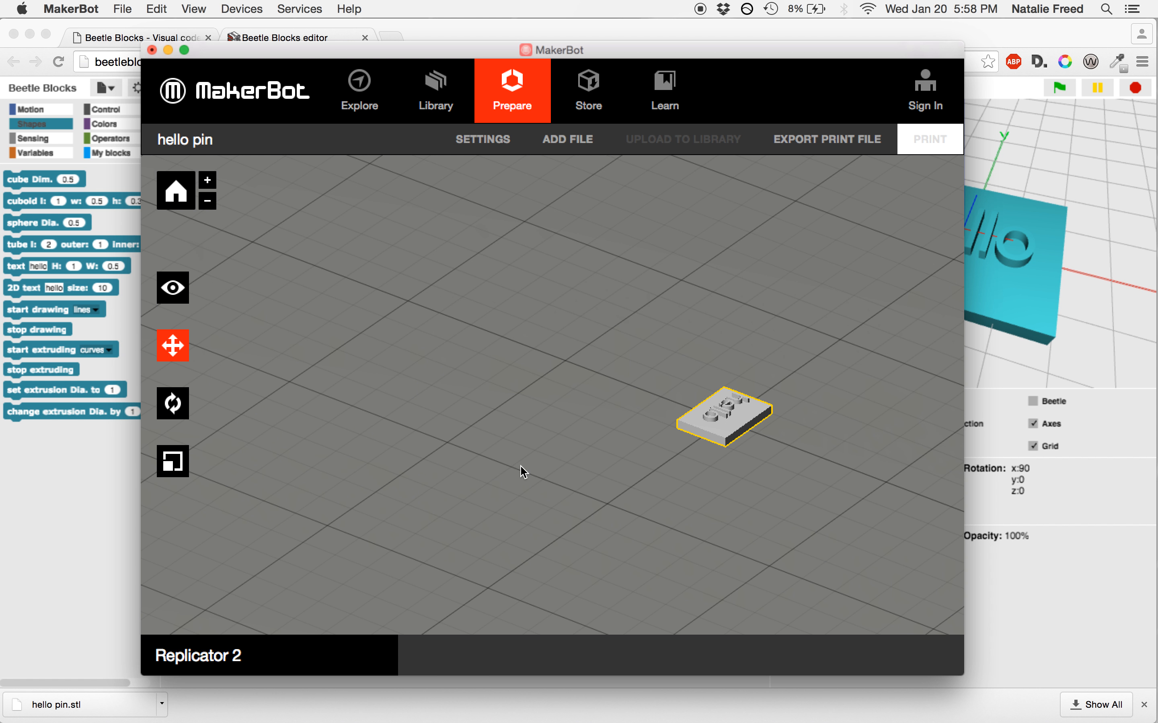
# Set the pin's X dimension to 1.5 mm with uniform scaling on.
pyautogui.scroll(-3, 523, 472)
pyautogui.scroll(-5, 523, 472)
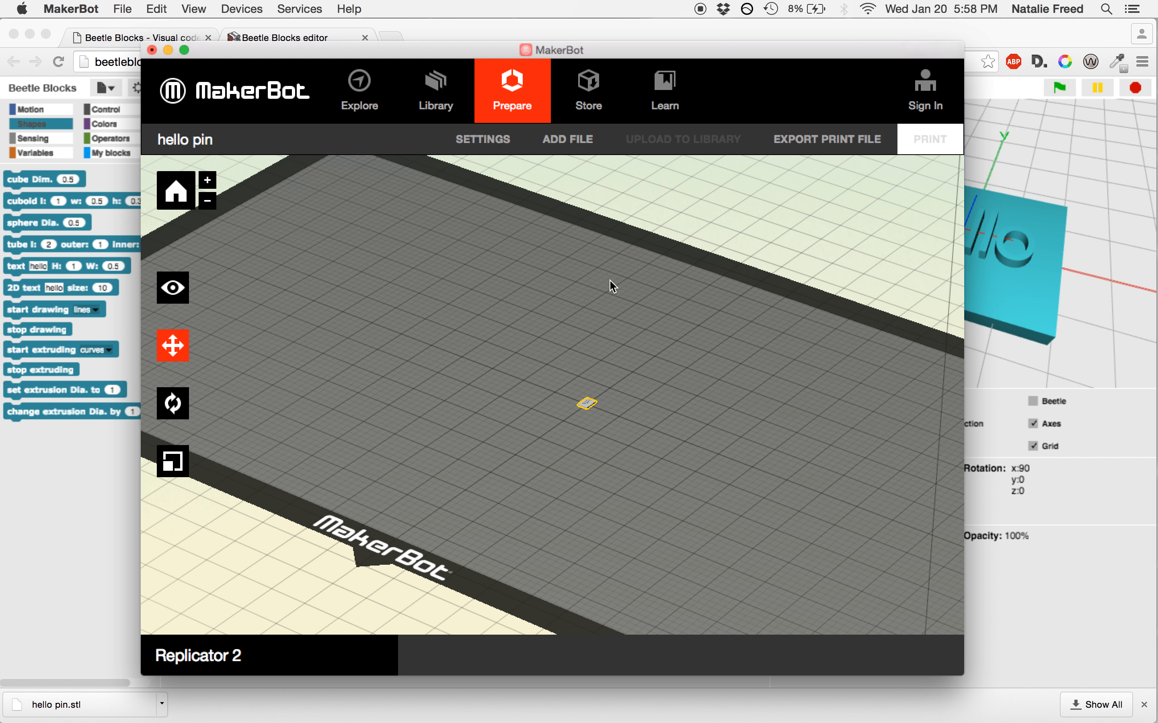
pyautogui.scroll(6, 584, 424)
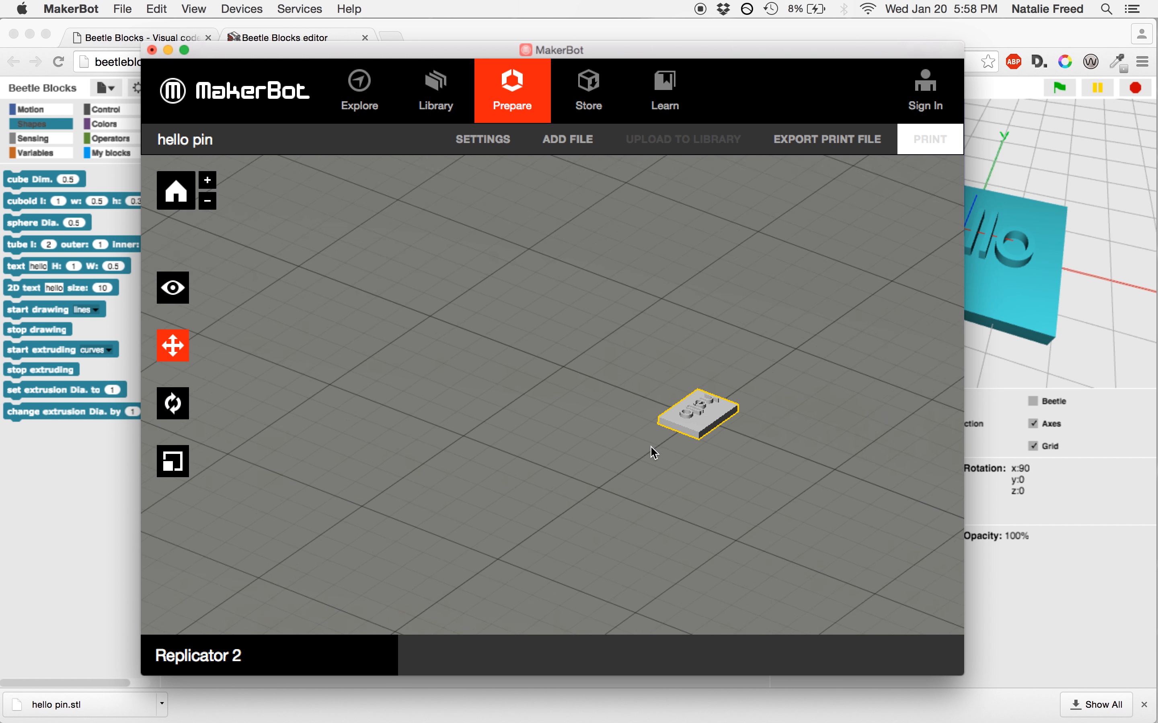
pyautogui.scroll(-8, 745, 460)
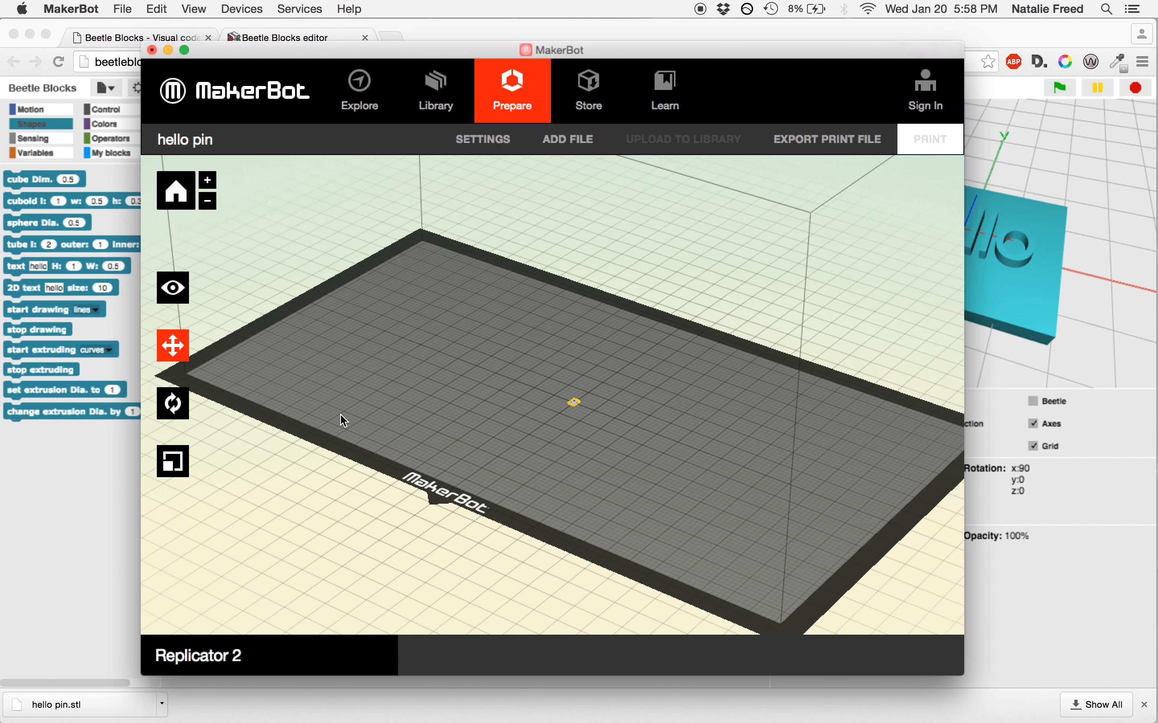
pyautogui.scroll(10, 592, 432)
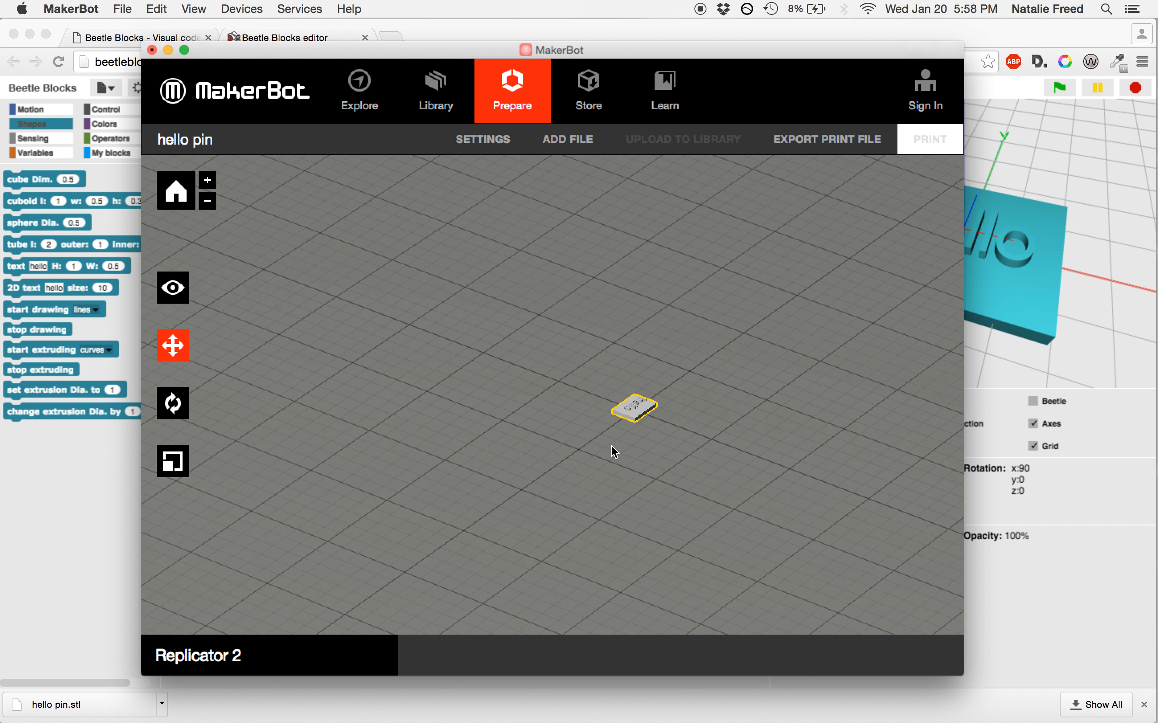
pyautogui.click(172, 462)
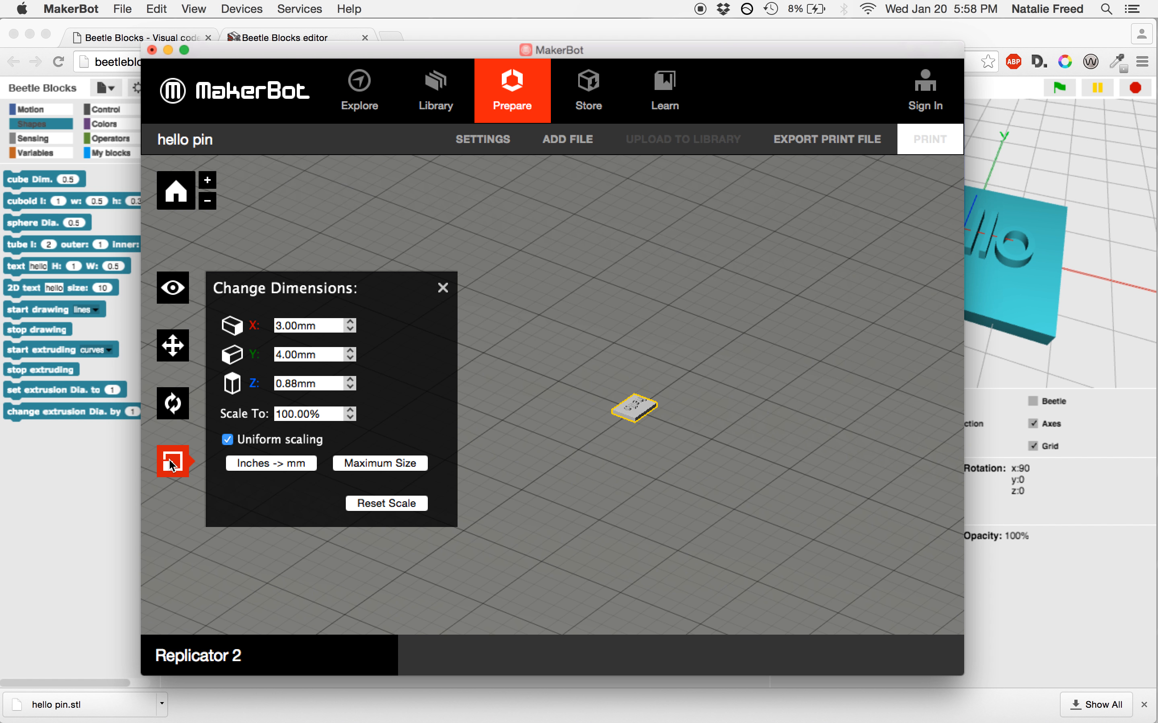
pyautogui.click(333, 326)
pyautogui.write('1.5')
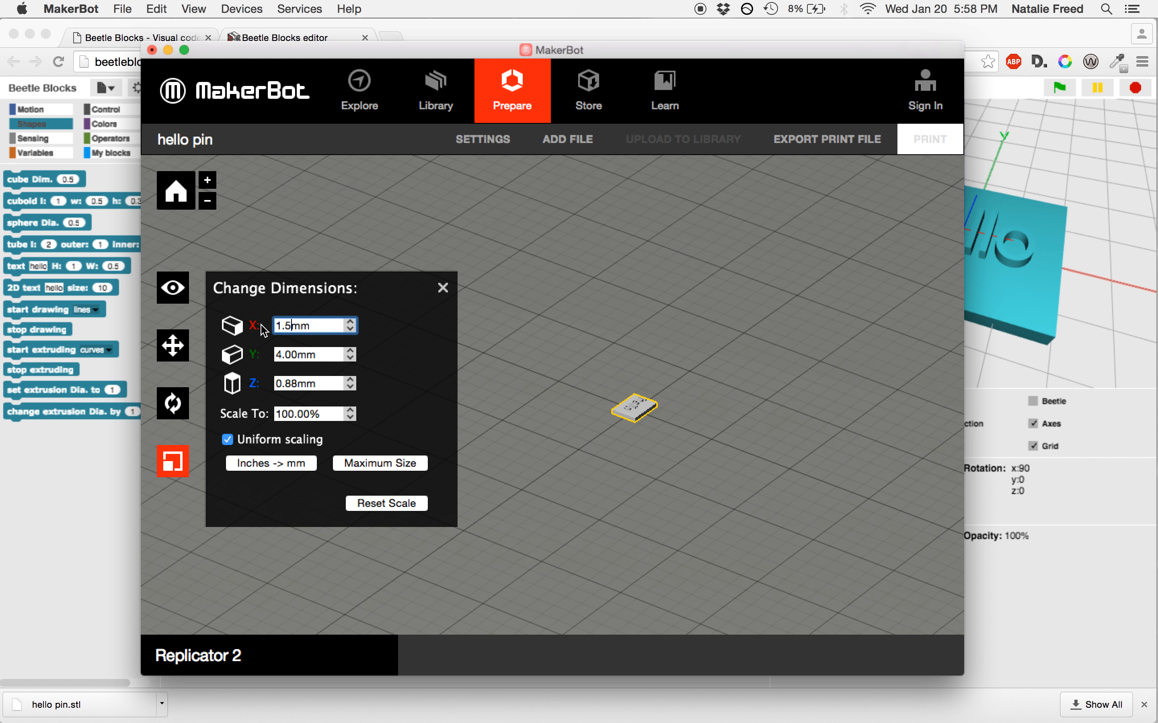
pyautogui.click(309, 354)
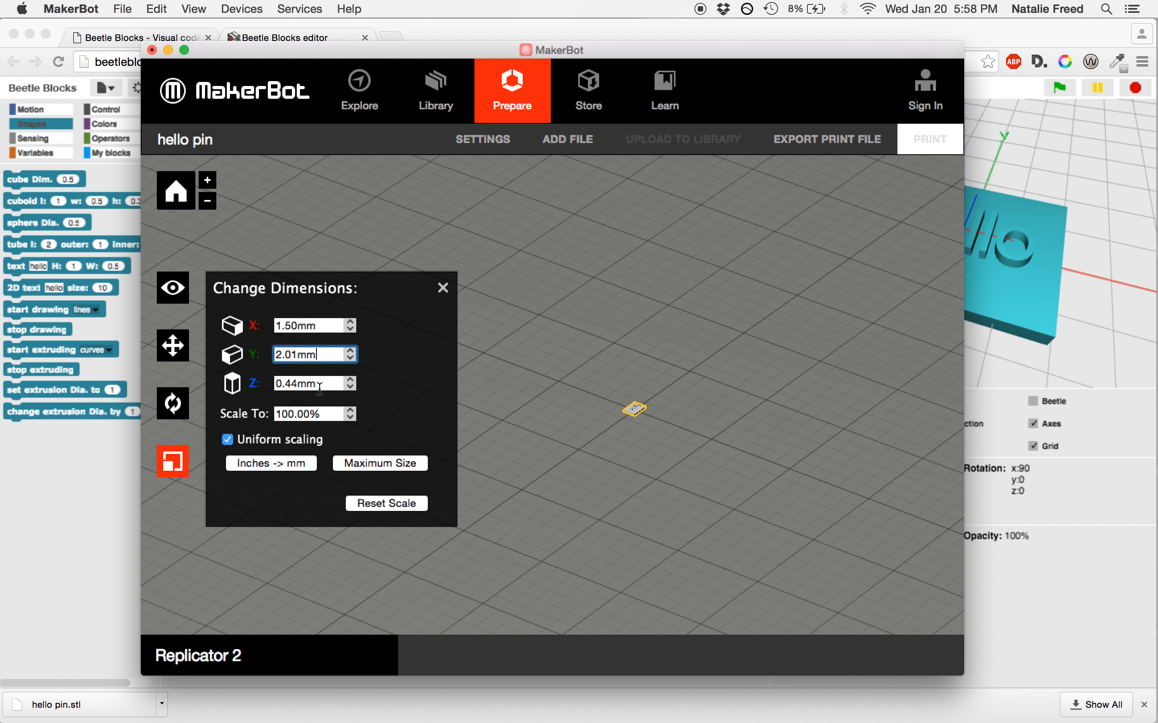
# Convert the pin's dimensions from inches to millimetres and check its size against the build plate.
pyautogui.click(275, 463)
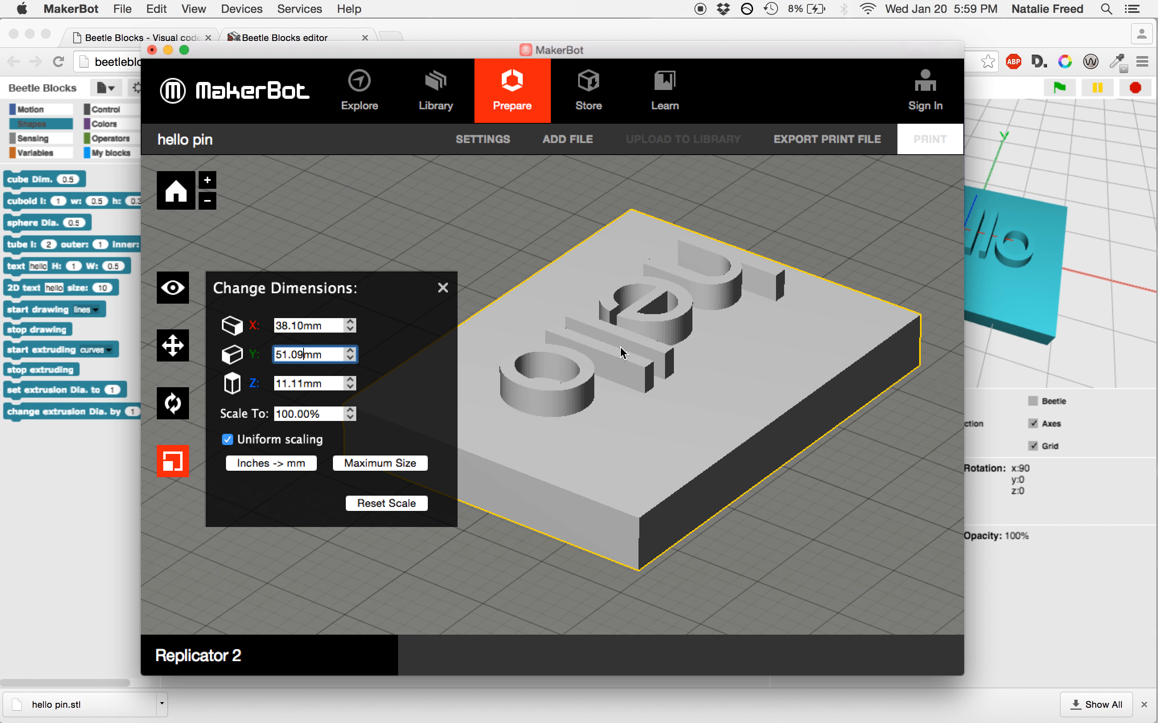
pyautogui.scroll(5, 660, 359)
pyautogui.scroll(-10, 660, 359)
pyautogui.scroll(-3, 659, 364)
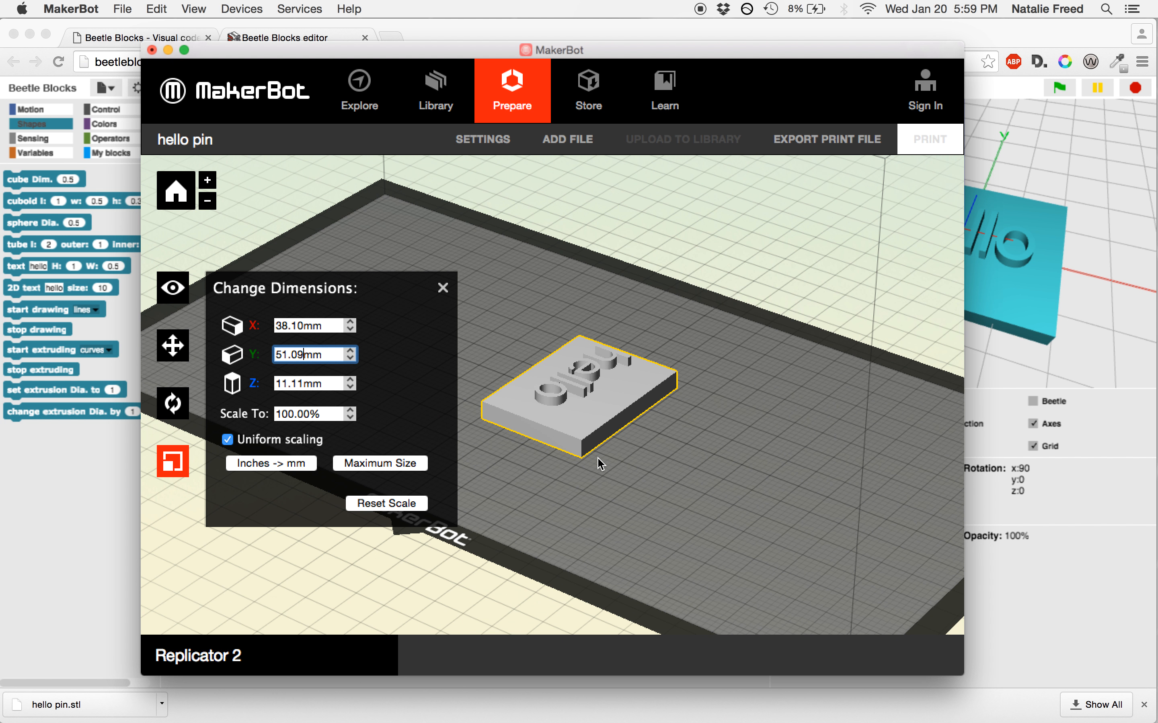
pyautogui.click(443, 289)
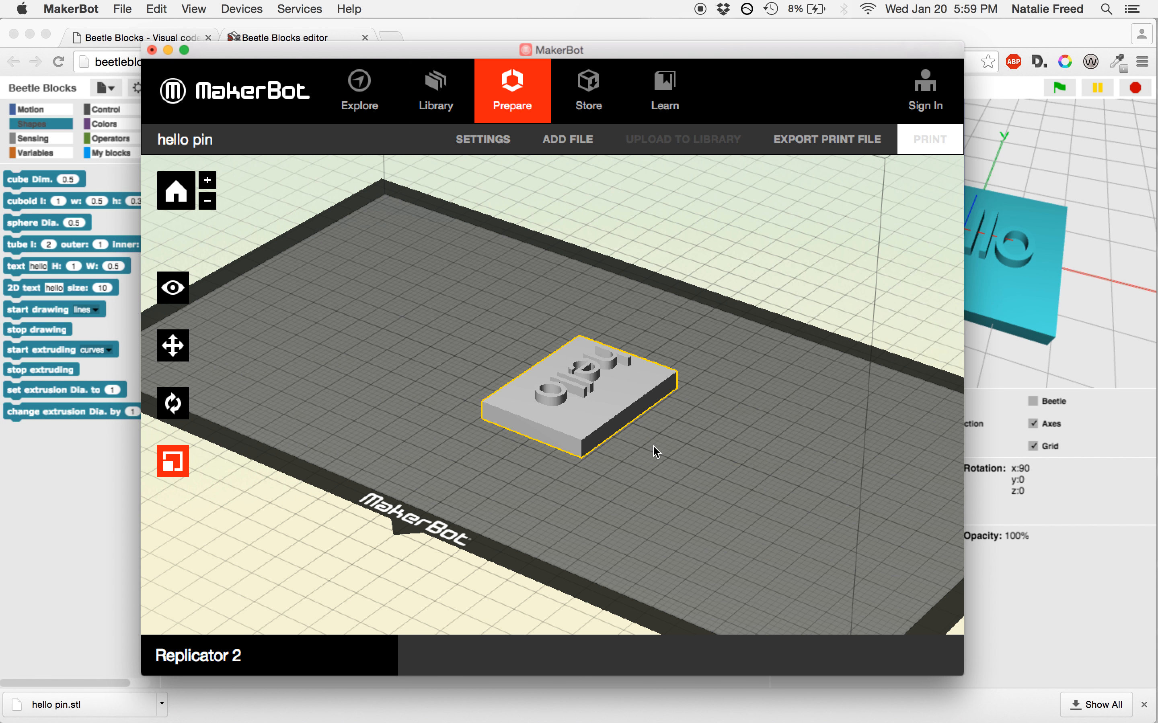
# Enlarge the pin freehand with the scale tool, and undo that scaling.
pyautogui.moveTo(584, 423); pyautogui.dragTo(501, 398)
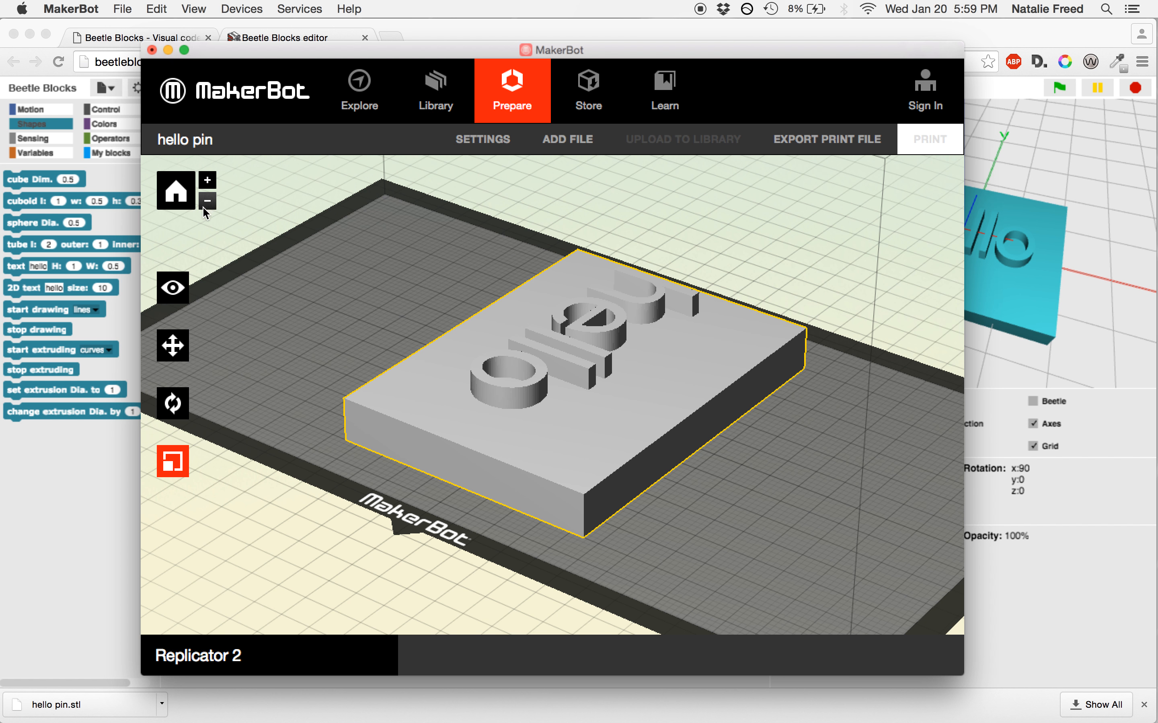
pyautogui.press('super+z')
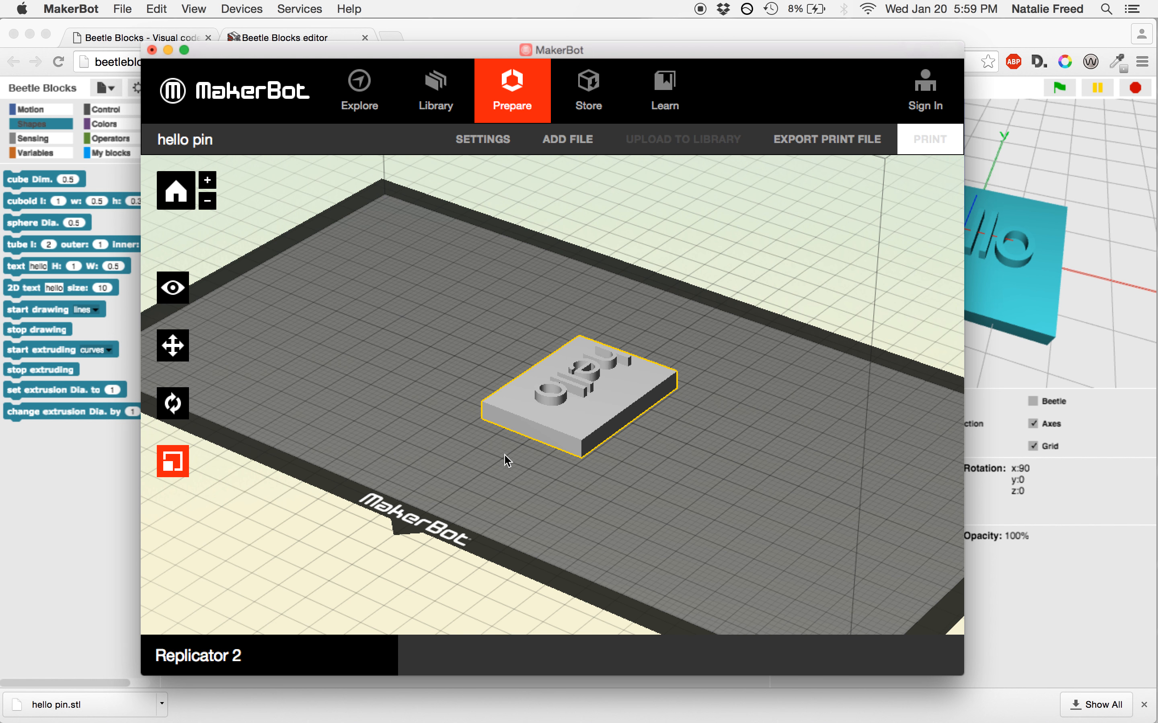
# Move the pin across the build plate to about X 53 mm, Y 14 mm.
pyautogui.click(169, 357)
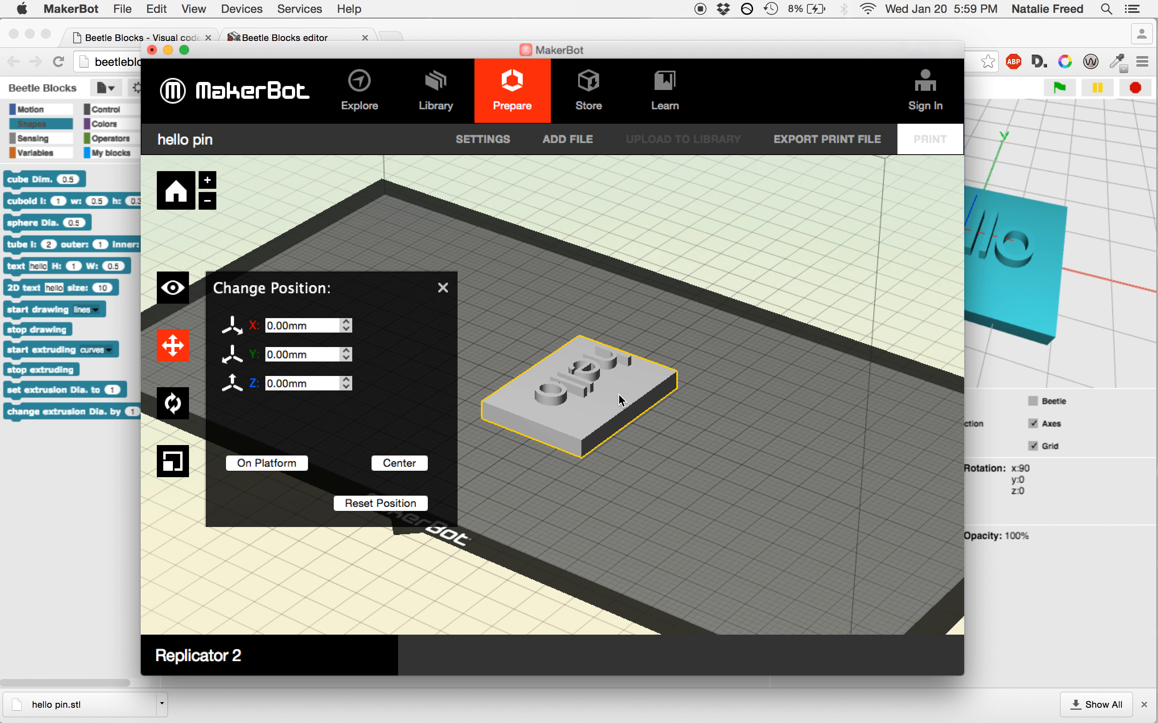
pyautogui.moveTo(618, 396); pyautogui.dragTo(775, 524)
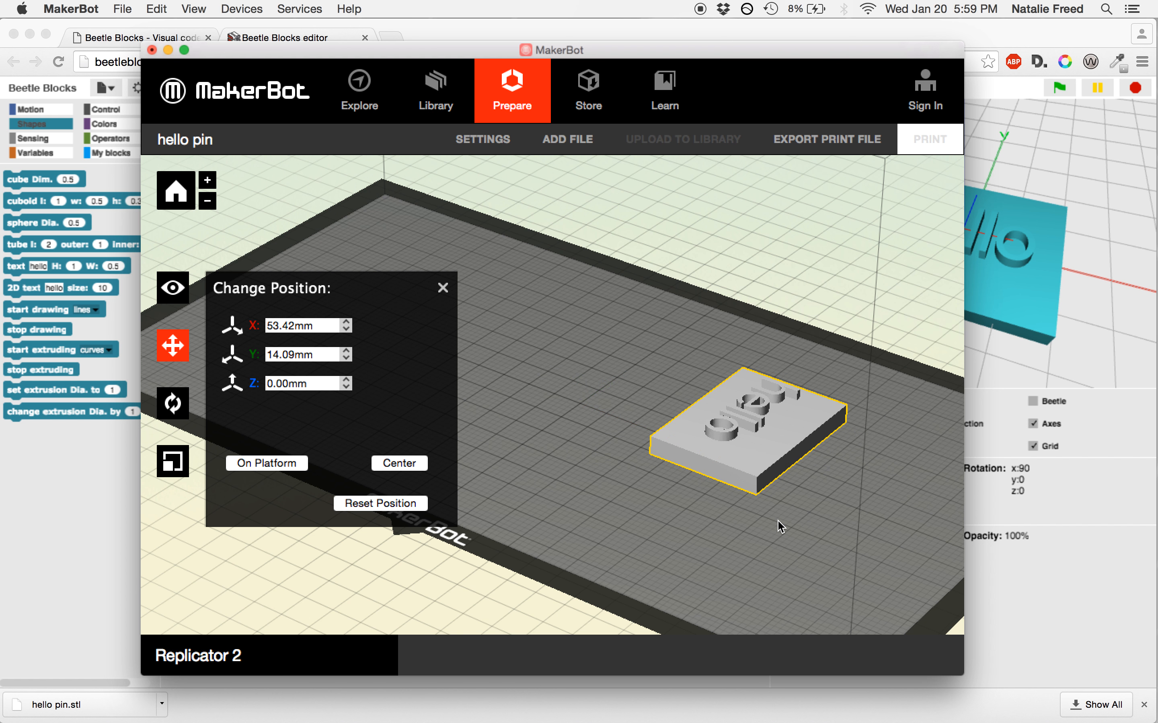
# Review the quick print settings for quality, raft, support, infill, shells and material, and accept them.
pyautogui.click(443, 289)
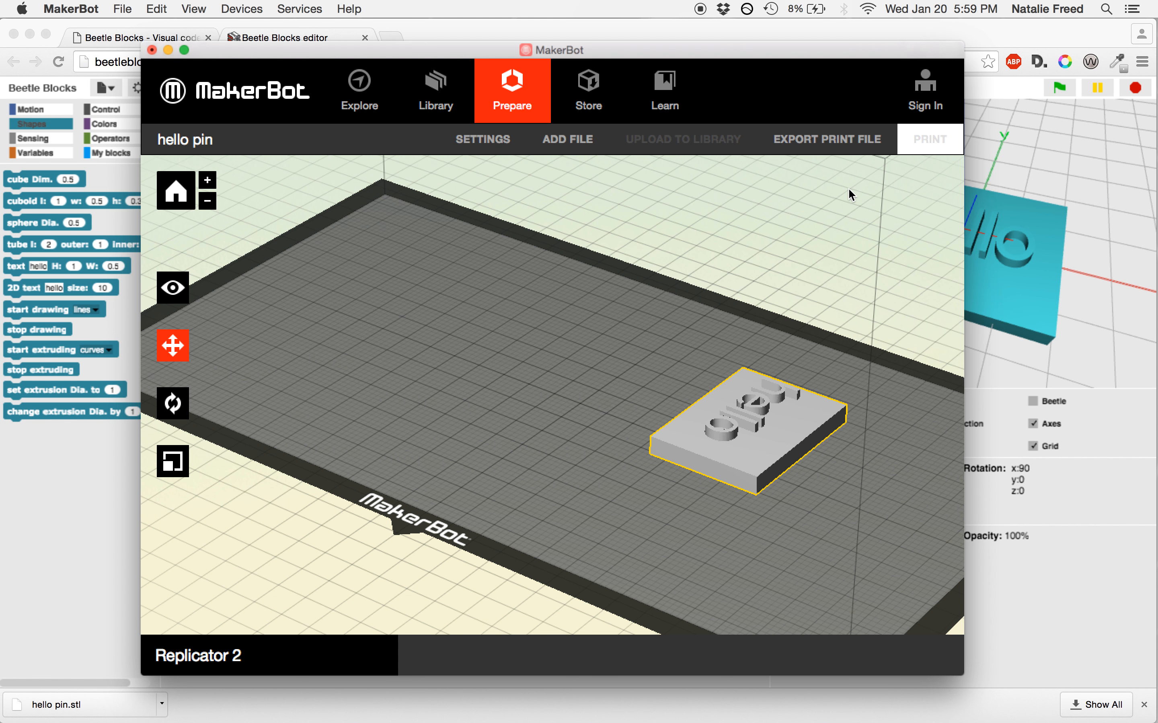
pyautogui.click(478, 146)
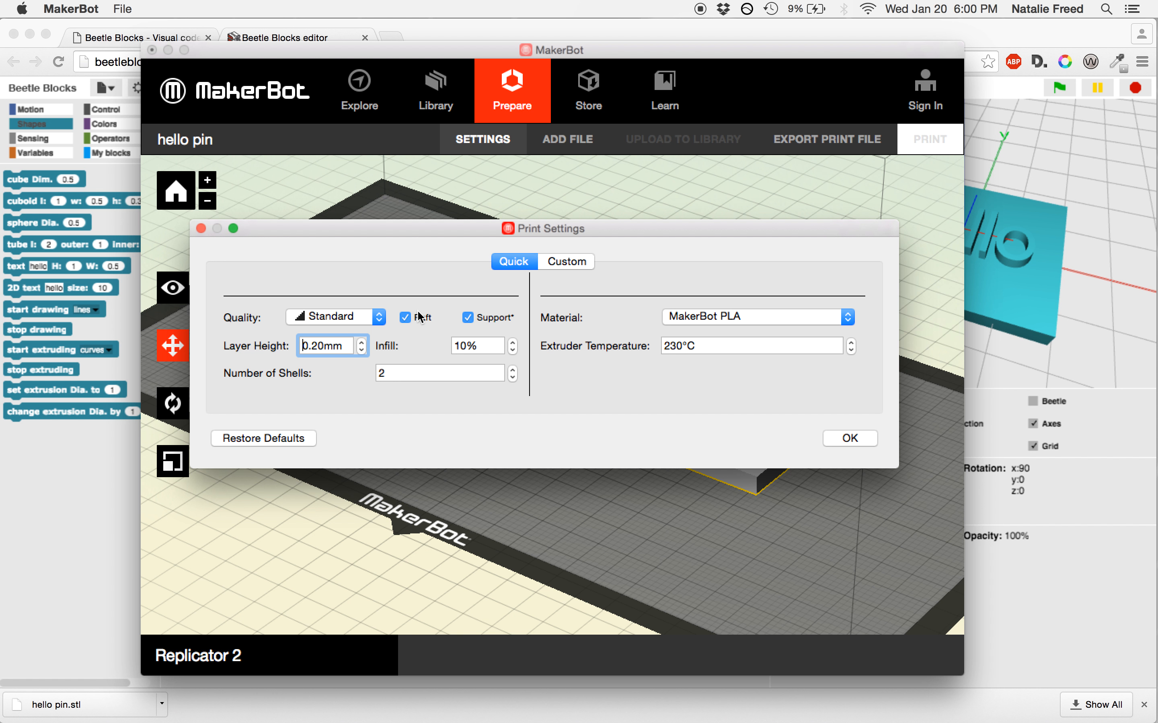
pyautogui.moveTo(431, 219); pyautogui.dragTo(374, 93)
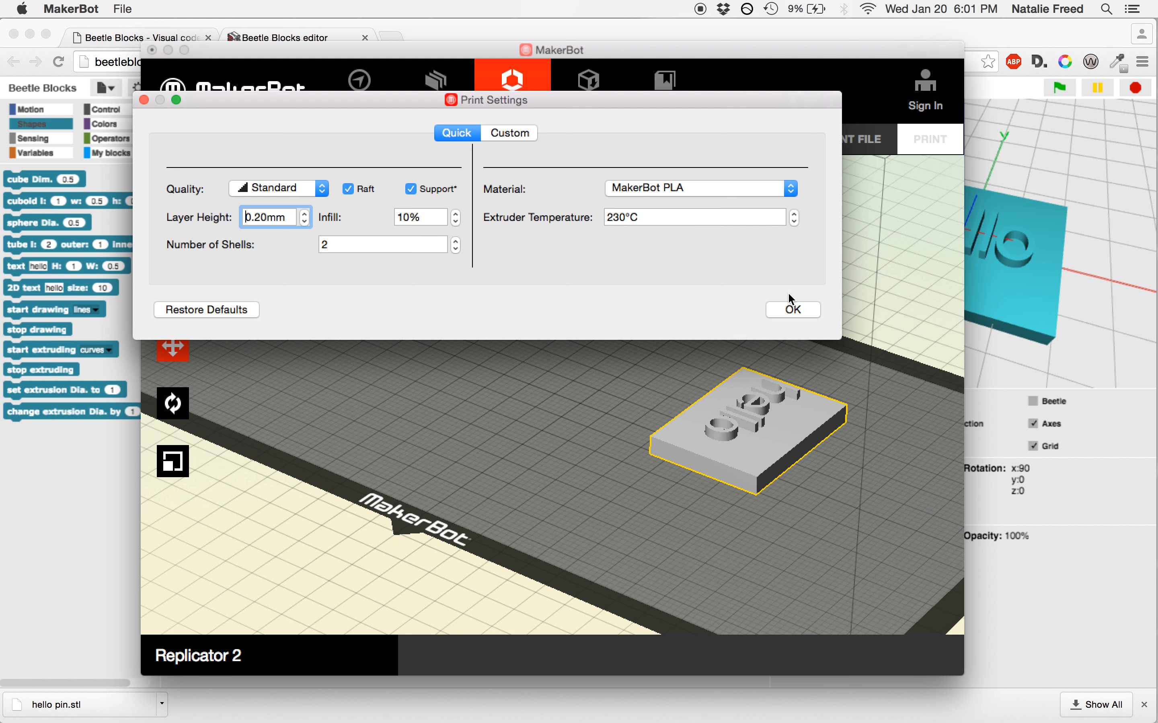
pyautogui.click(788, 311)
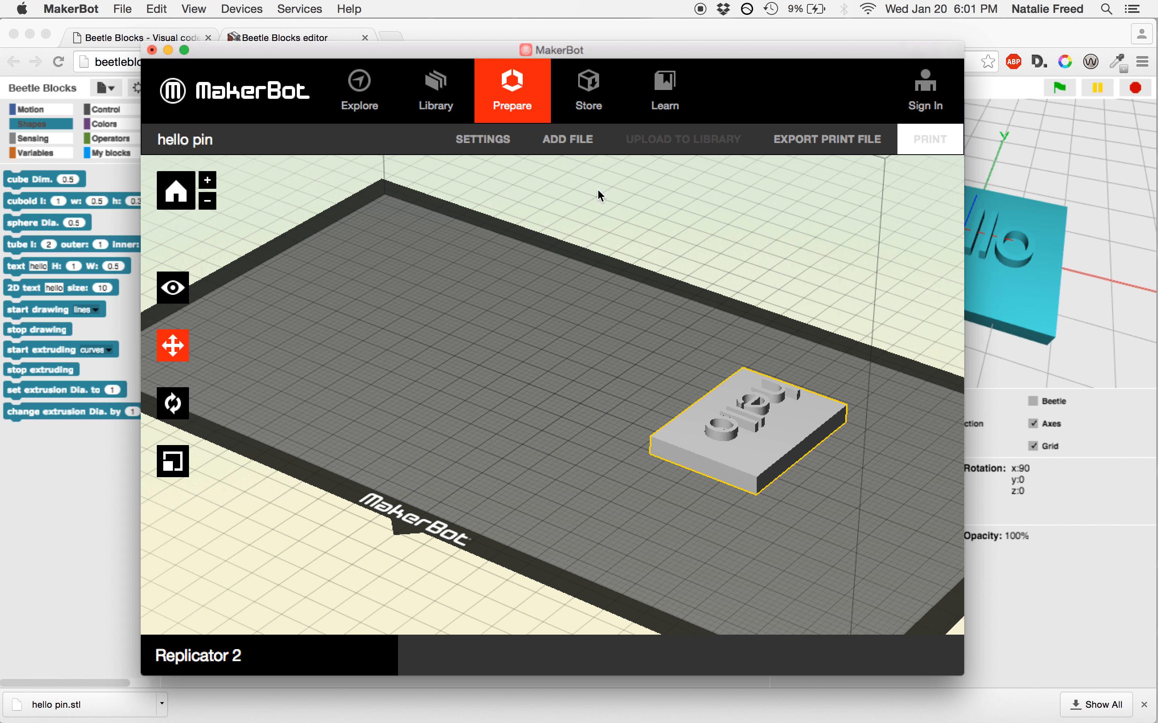
# Export the print file as hello pin.x3g to the MAKERBOT drive in the X3G format.
pyautogui.click(803, 143)
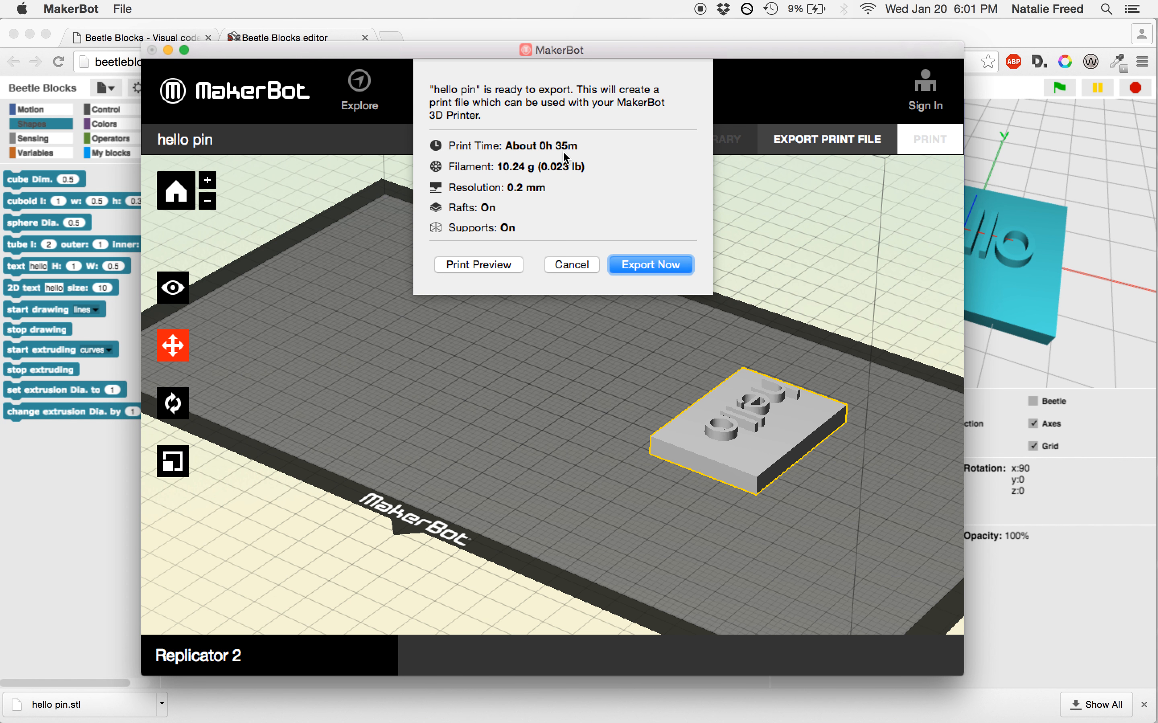
pyautogui.click(644, 266)
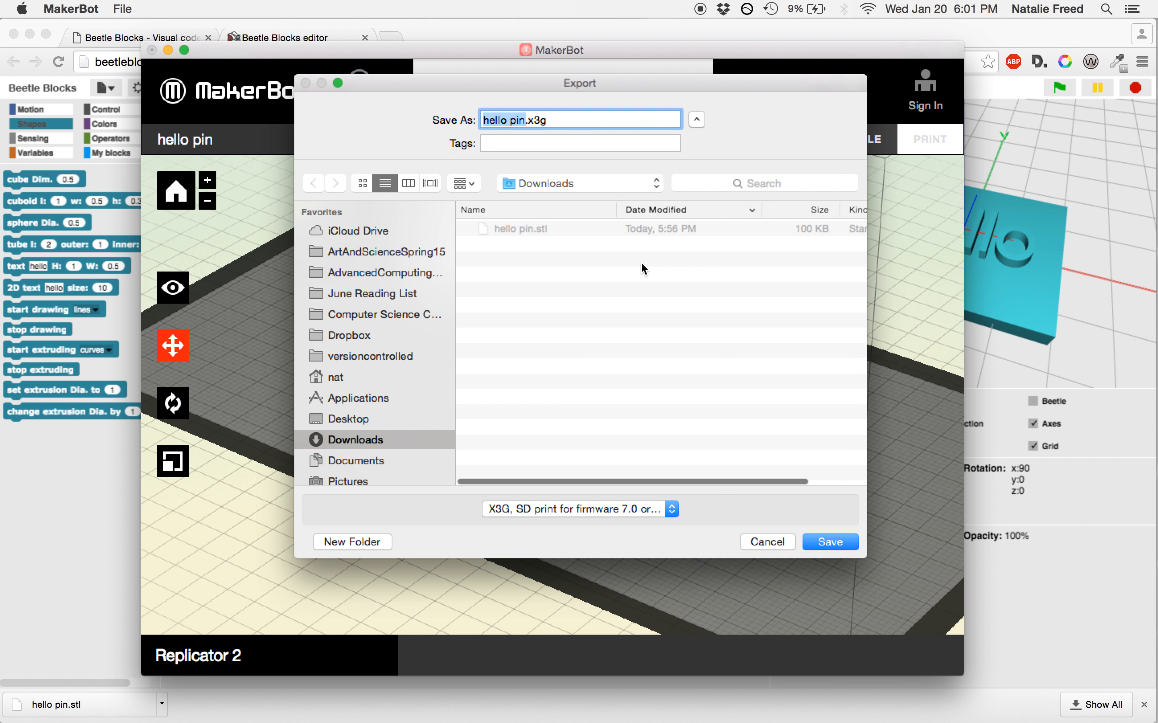
pyautogui.scroll(-5, 412, 391)
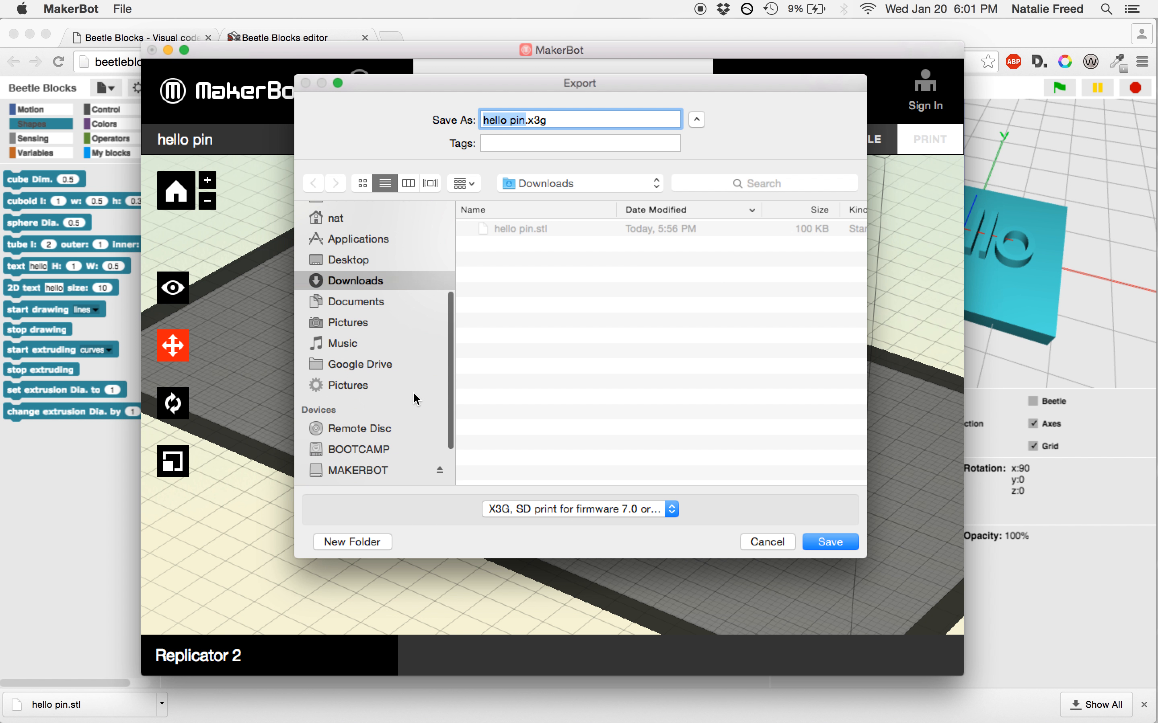
pyautogui.scroll(-2, 412, 392)
pyautogui.click(388, 413)
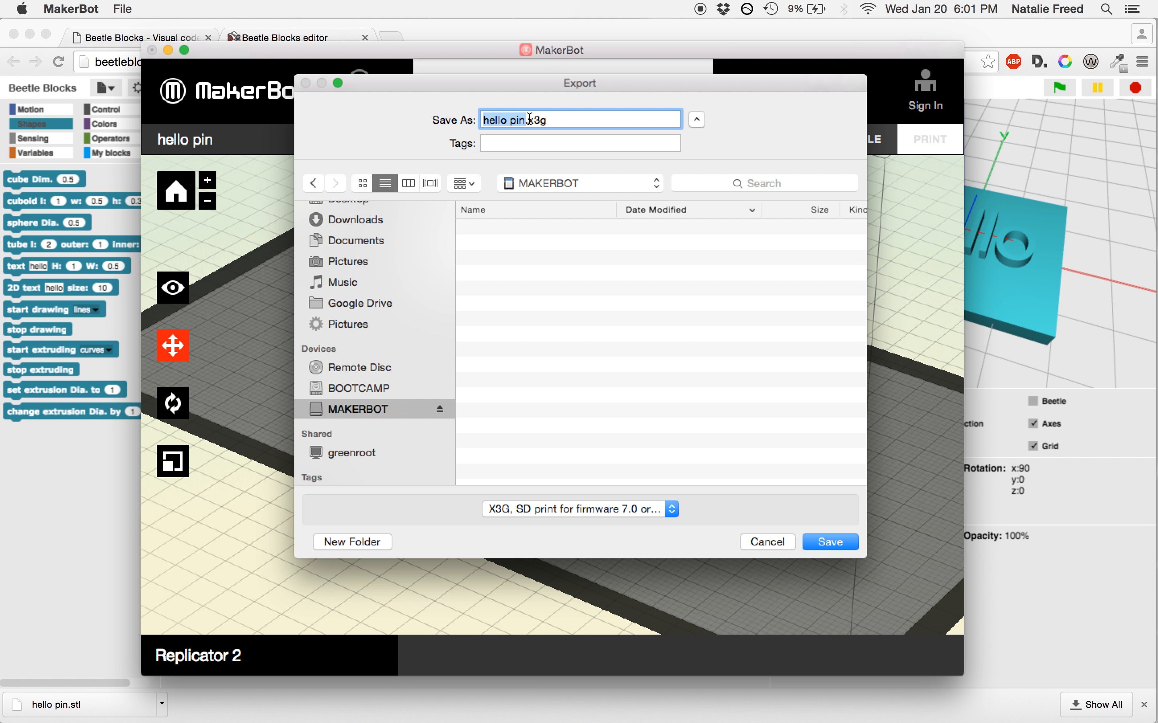
pyautogui.moveTo(532, 122); pyautogui.dragTo(547, 120)
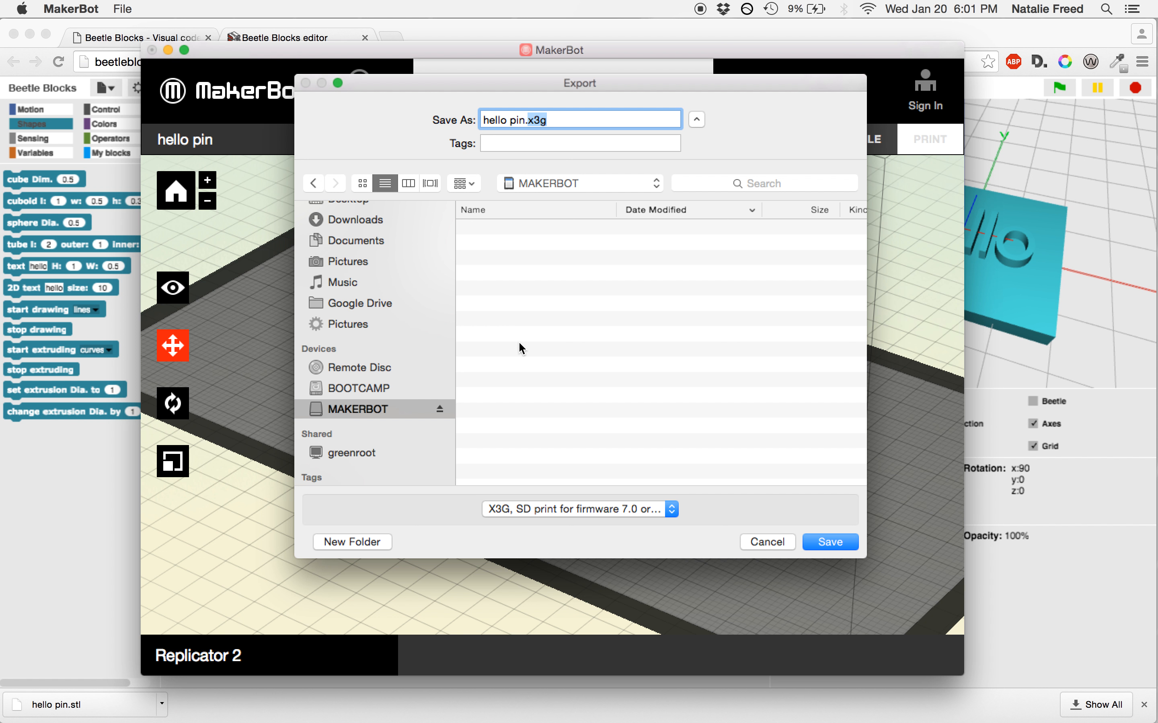
pyautogui.click(828, 542)
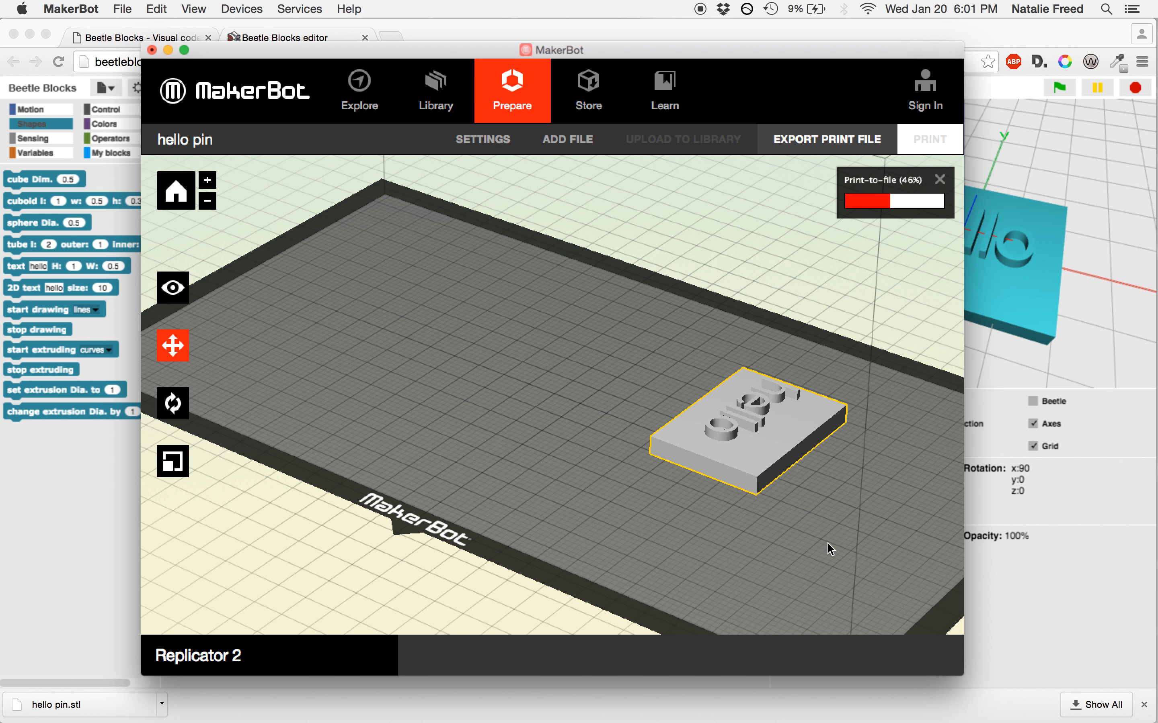